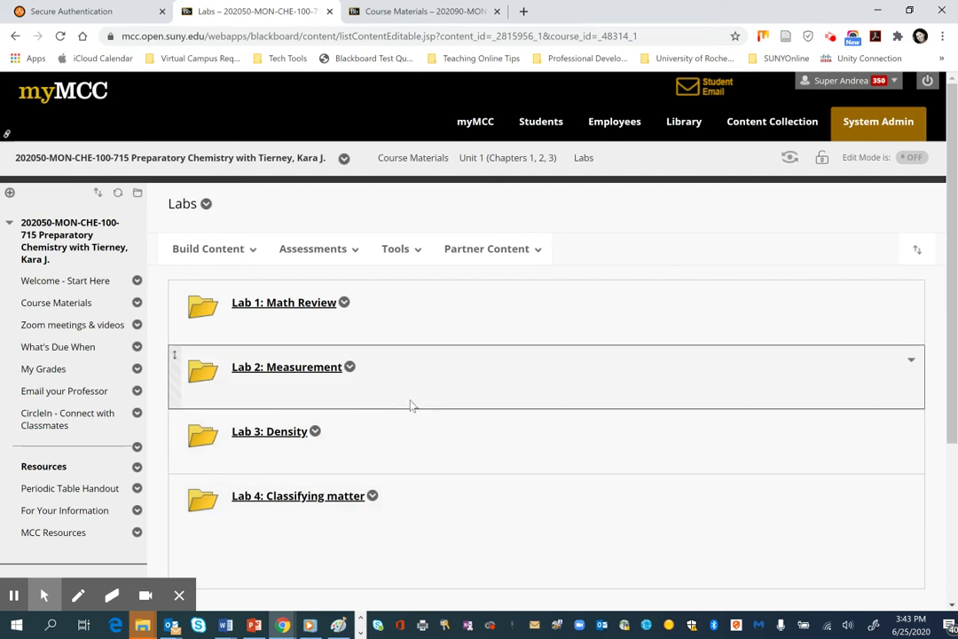
# - Open the Lab 2: Measurement folder, review all its handouts, video and assignment, and return to the Labs folder
pyautogui.scroll(-1, 410, 404)
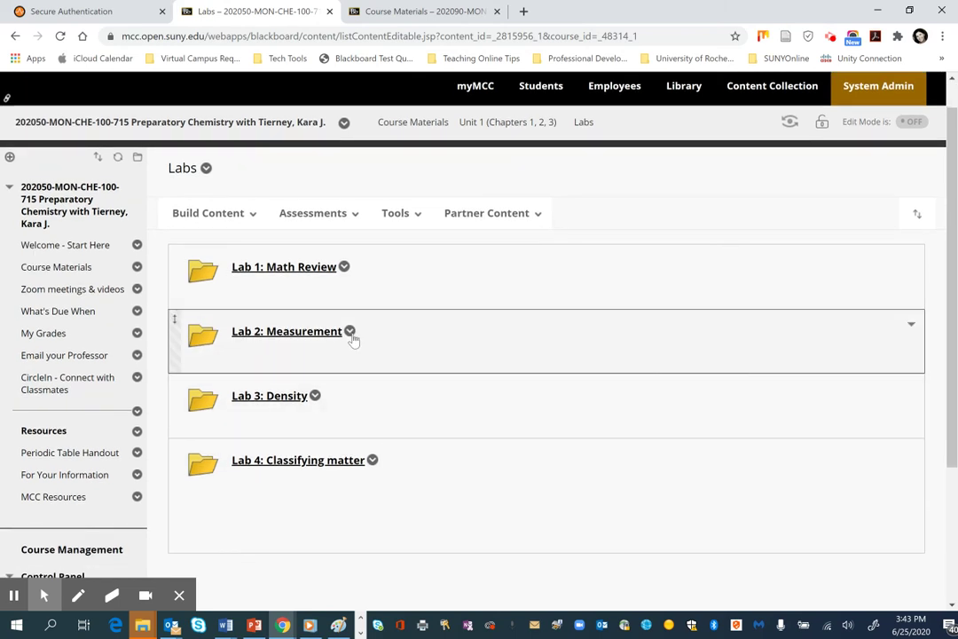
pyautogui.click(287, 333)
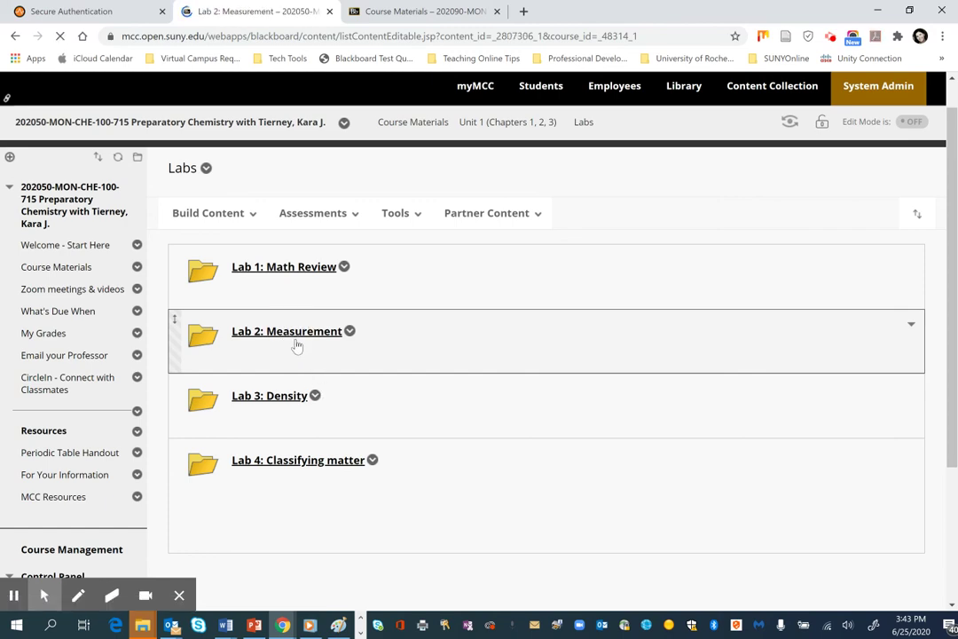
pyautogui.scroll(-3, 338, 421)
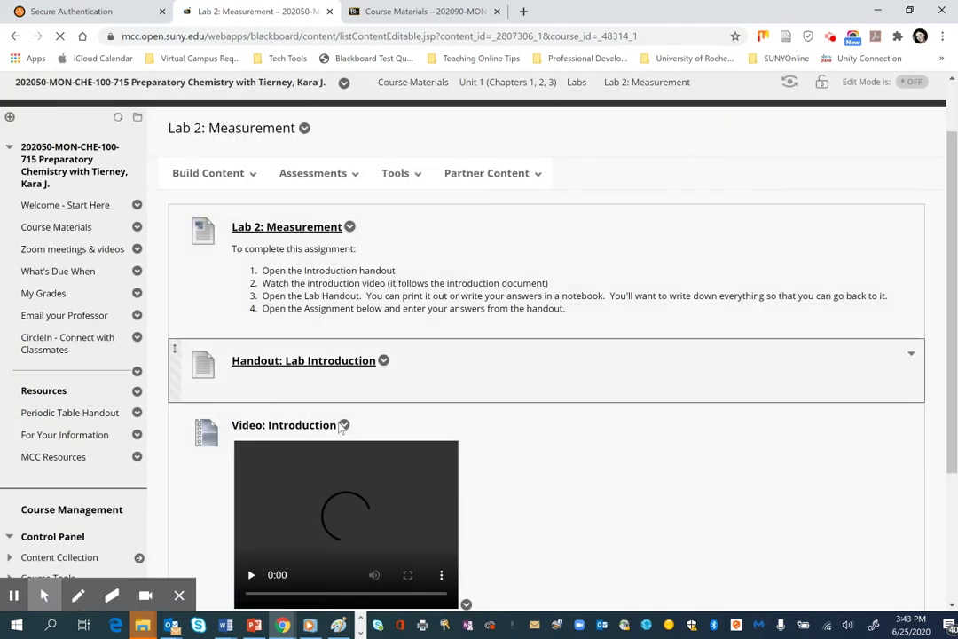
pyautogui.scroll(-1, 338, 422)
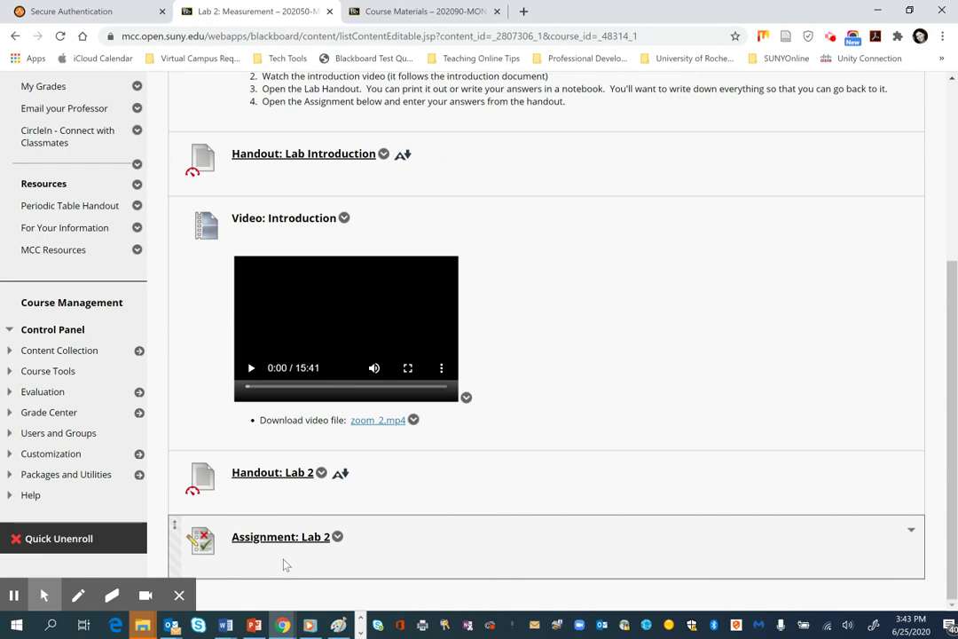
pyautogui.scroll(4, 284, 565)
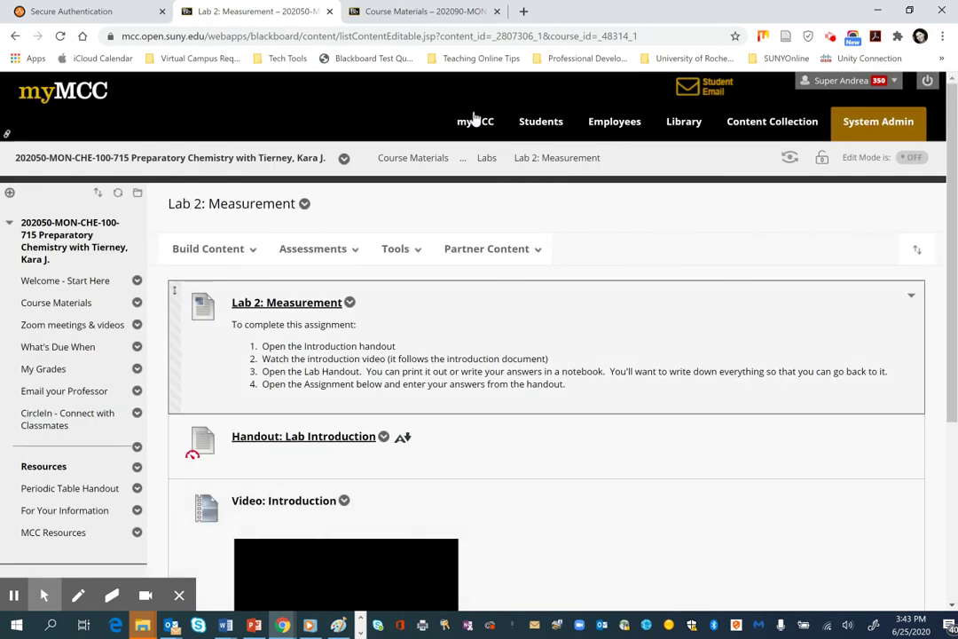
pyautogui.click(486, 159)
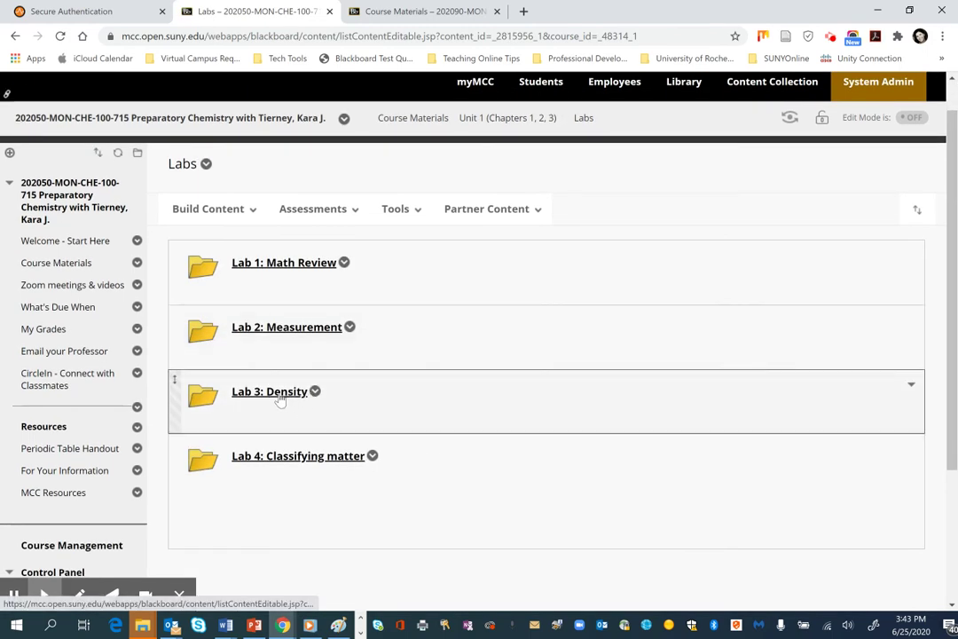
# - Open the Lab 3: Density folder, review its handout, videos, PowerPoint and assignment, and return to the Labs folder
pyautogui.click(279, 398)
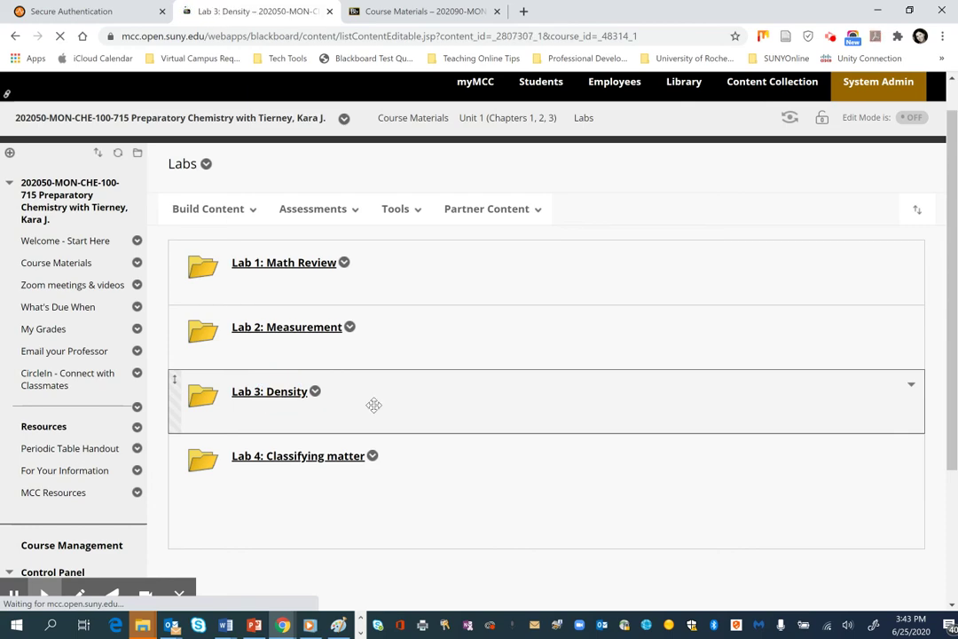
pyautogui.scroll(-4, 373, 404)
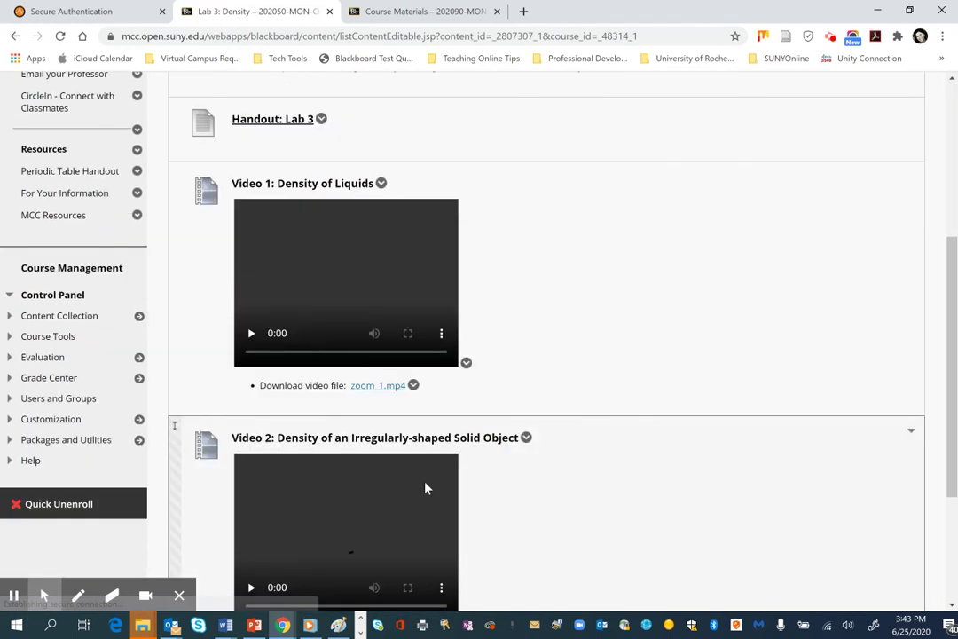
pyautogui.scroll(-3, 425, 488)
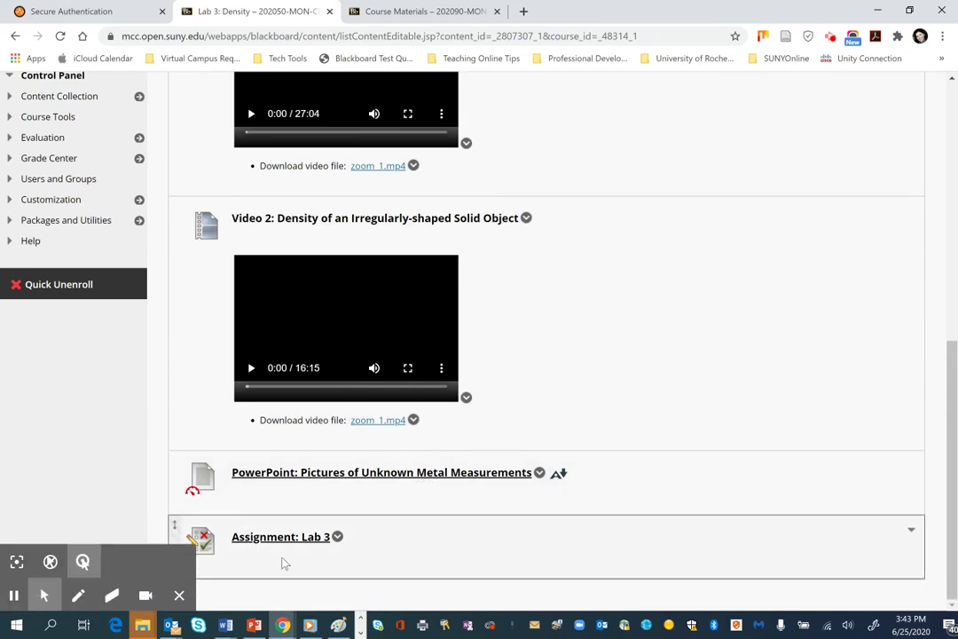
pyautogui.scroll(10, 284, 561)
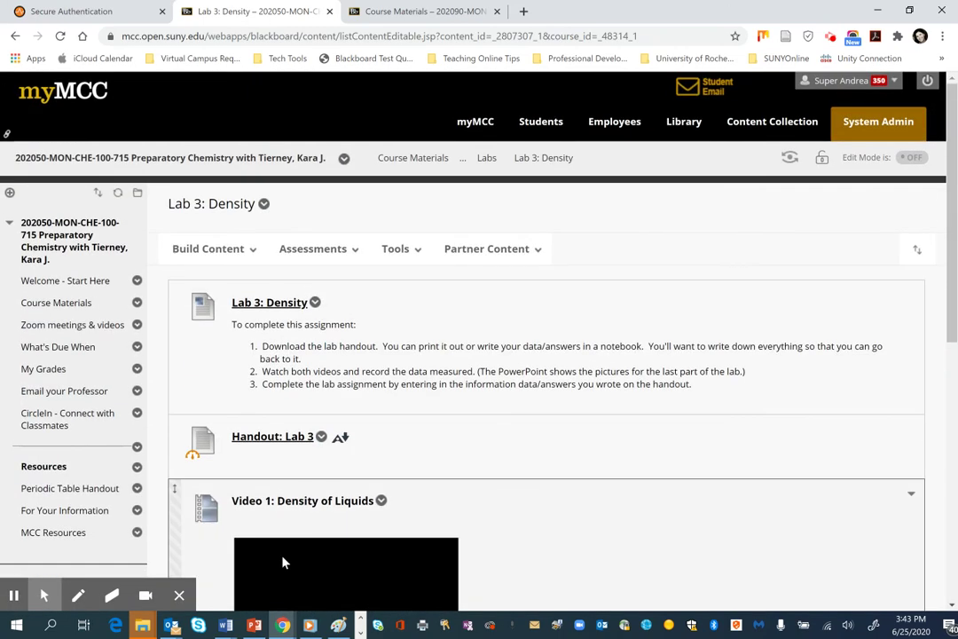
pyautogui.click(487, 158)
# - Start copying the Lab 2: Measurement folder to 202090-MON-CHE-110-CC1 Chemistry in the Kitchen, browse its destination folders, and cancel the copy
pyautogui.moveTo(381, 266)
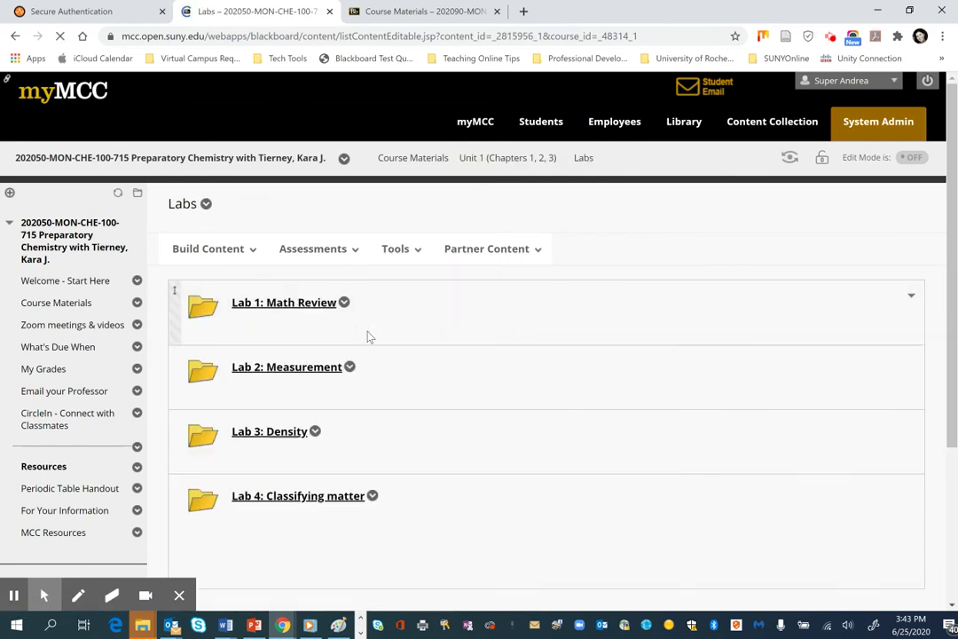
pyautogui.click(349, 368)
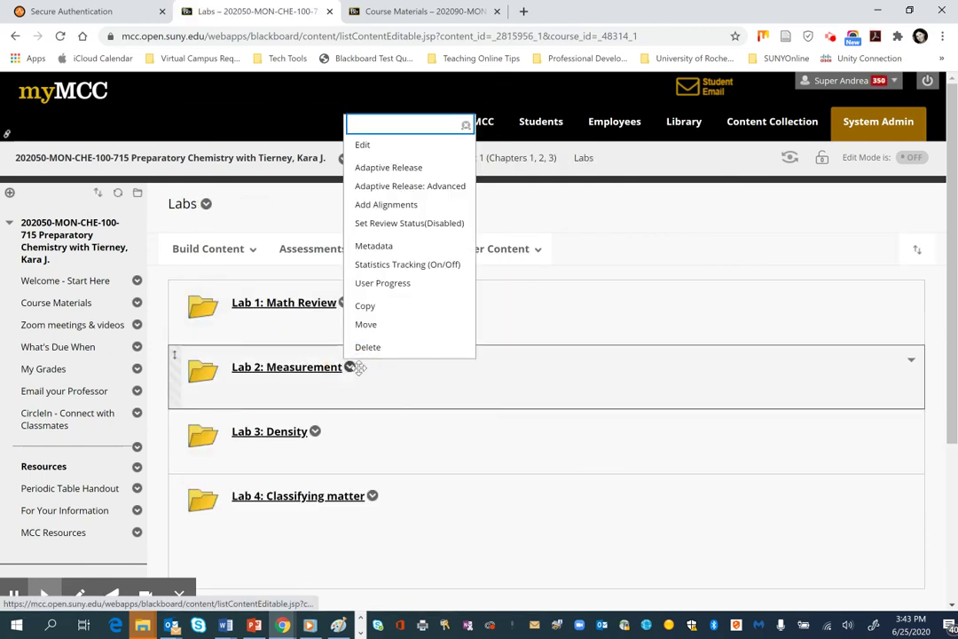
pyautogui.click(367, 307)
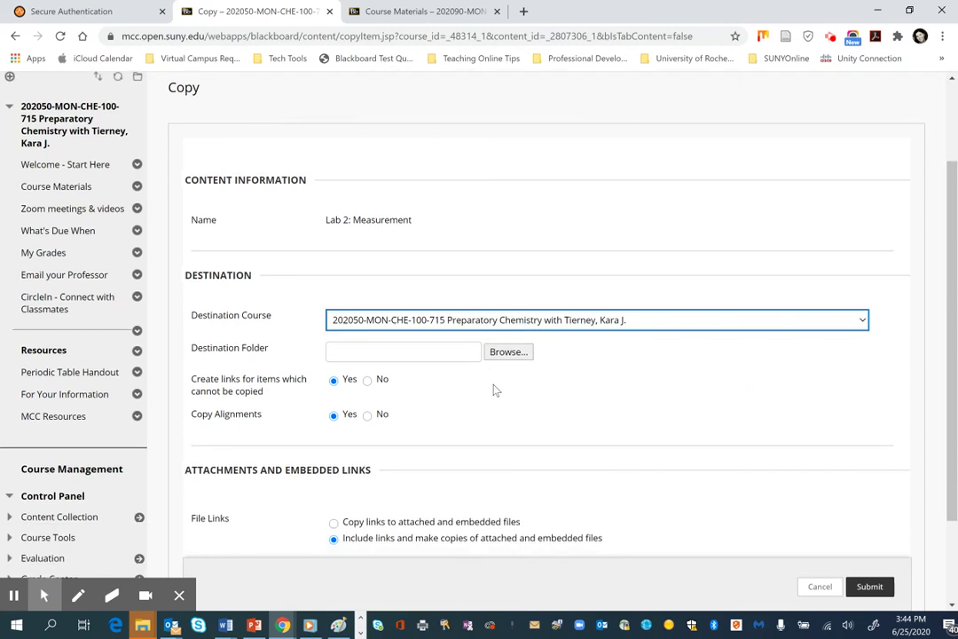
pyautogui.click(509, 379)
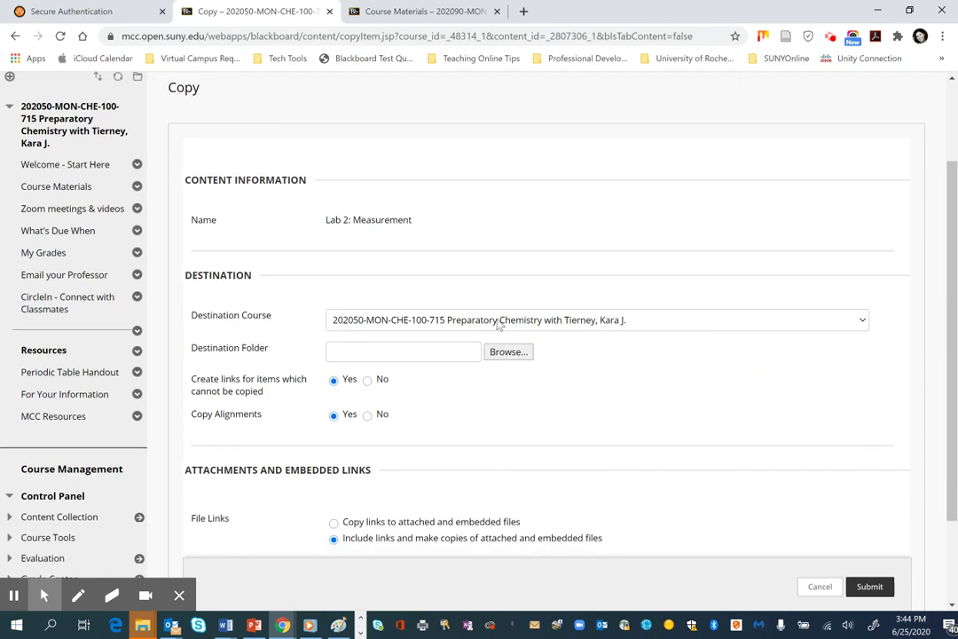
pyautogui.click(499, 326)
pyautogui.scroll(-1, 417, 267)
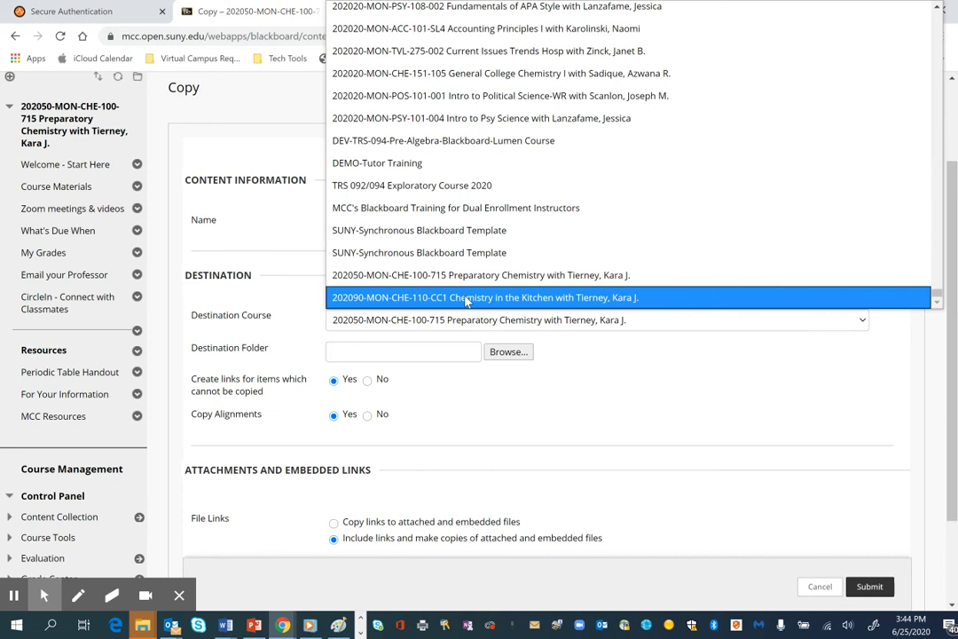
pyautogui.click(466, 299)
pyautogui.click(506, 353)
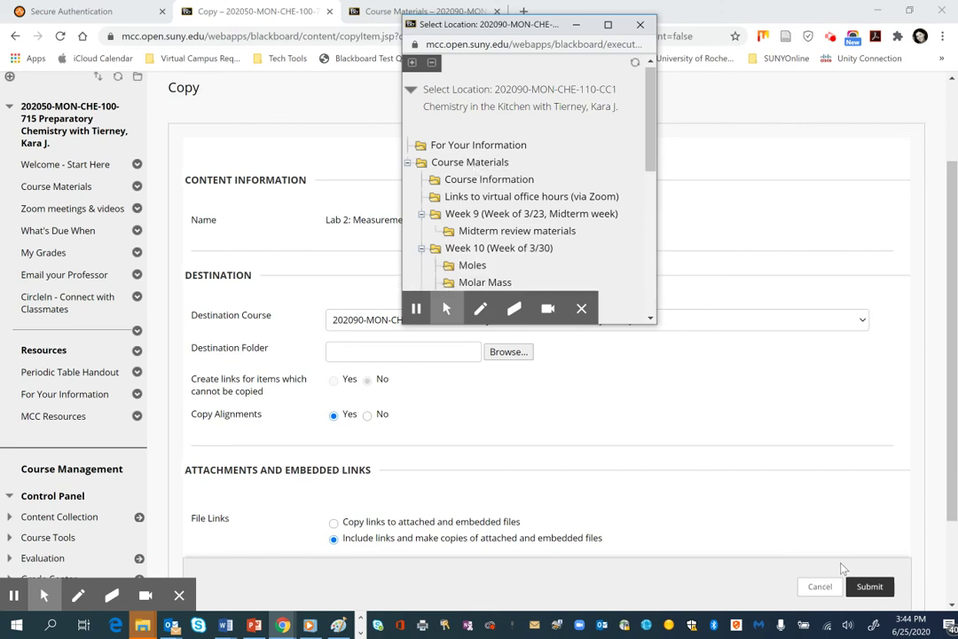
pyautogui.click(820, 585)
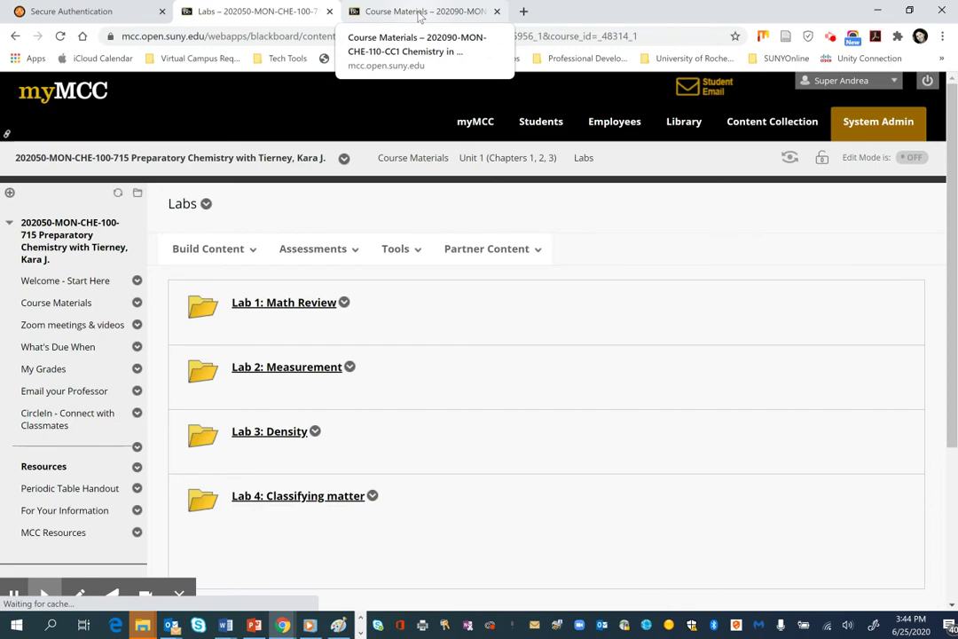
# - Switch to the Chemistry in the Kitchen course, refresh its Course Materials page, and locate the copied lab folders
pyautogui.click(420, 13)
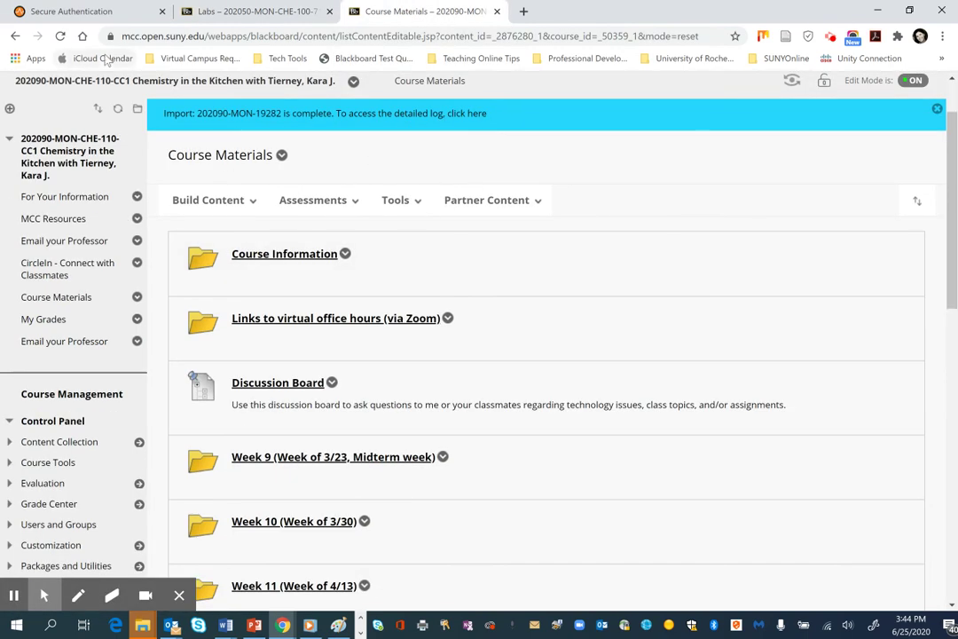
pyautogui.click(60, 36)
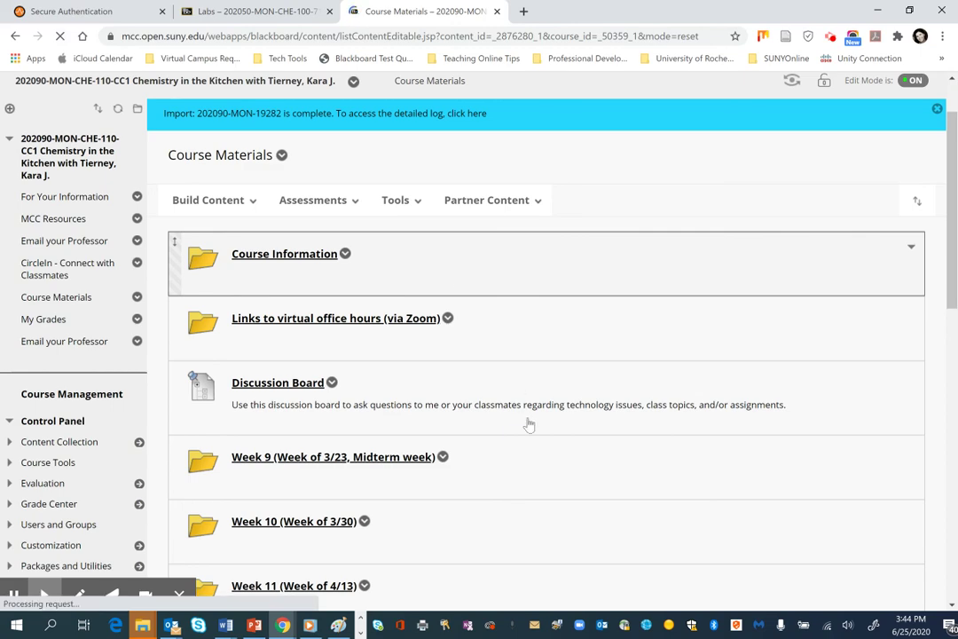
pyautogui.scroll(-5, 529, 425)
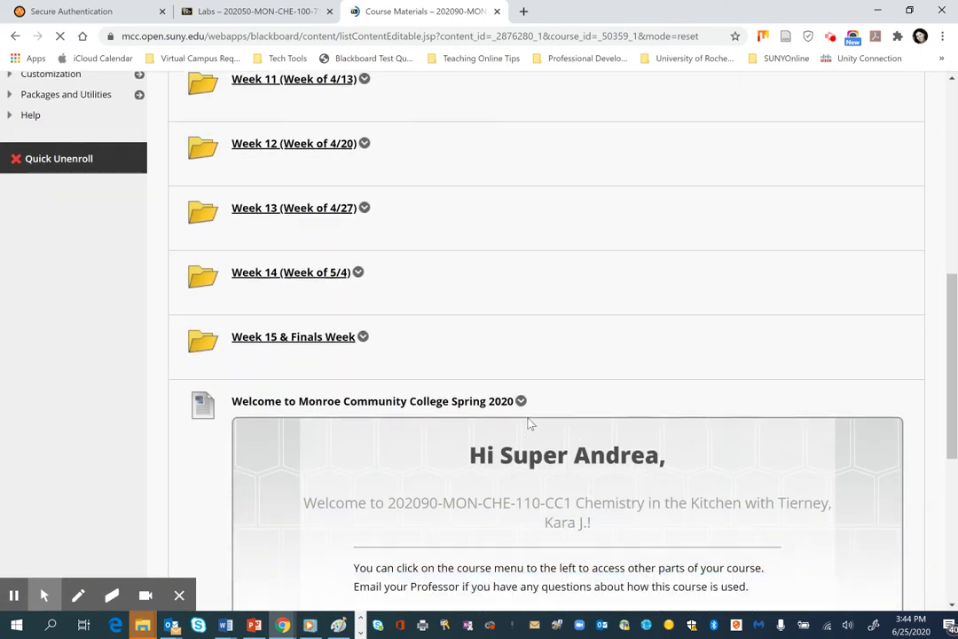
pyautogui.scroll(-5, 529, 425)
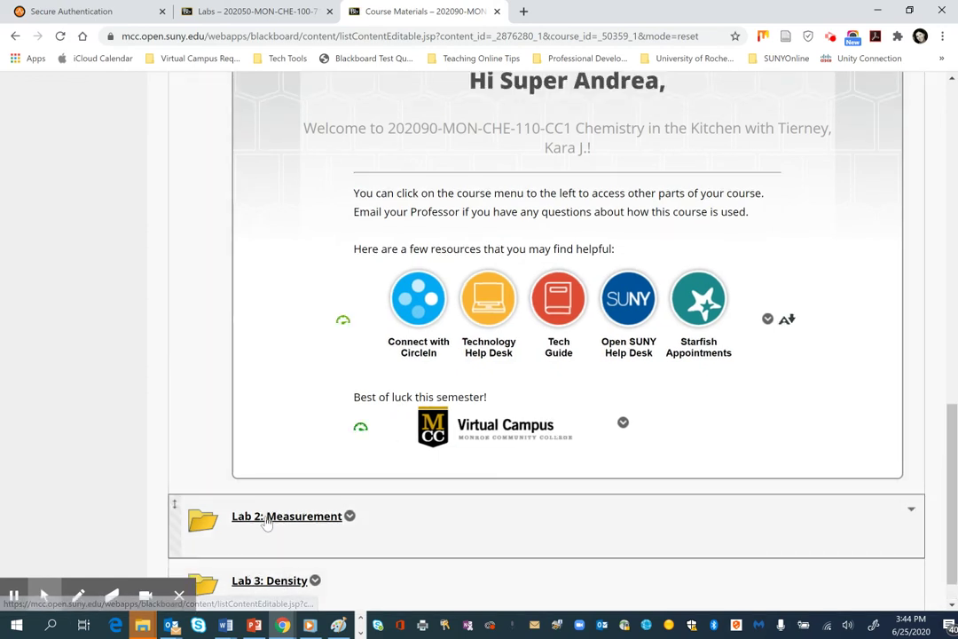
# - Open the copied Lab 2: Measurement folder and check which items it contains
pyautogui.click(266, 523)
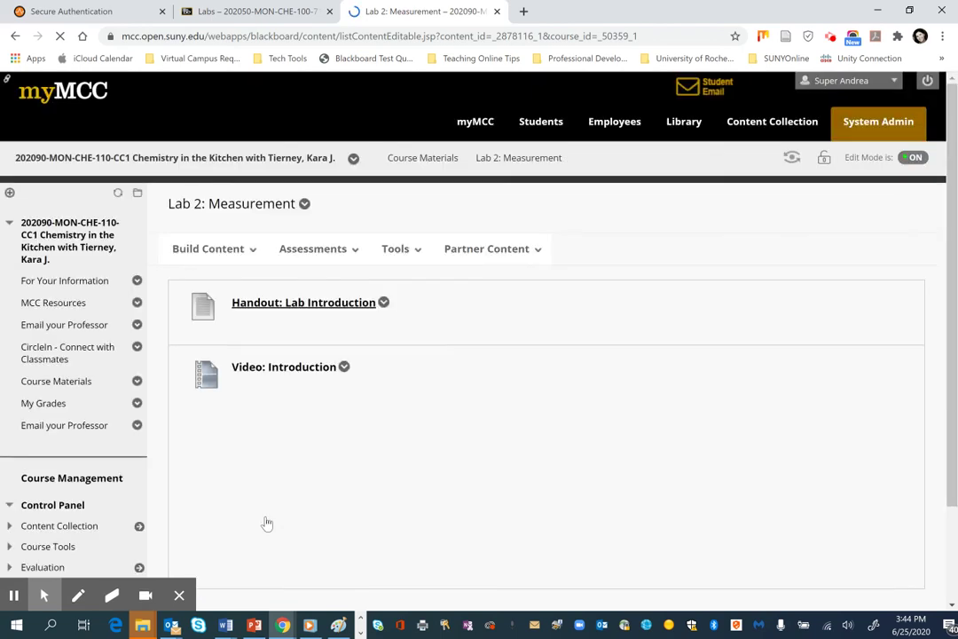
pyautogui.scroll(-2, 266, 524)
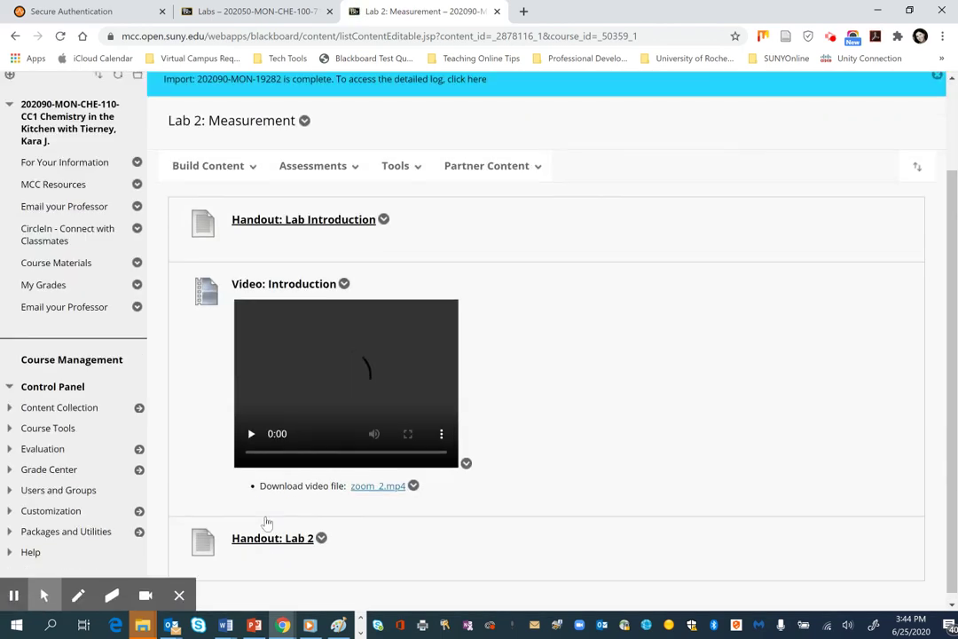
pyautogui.scroll(3, 266, 523)
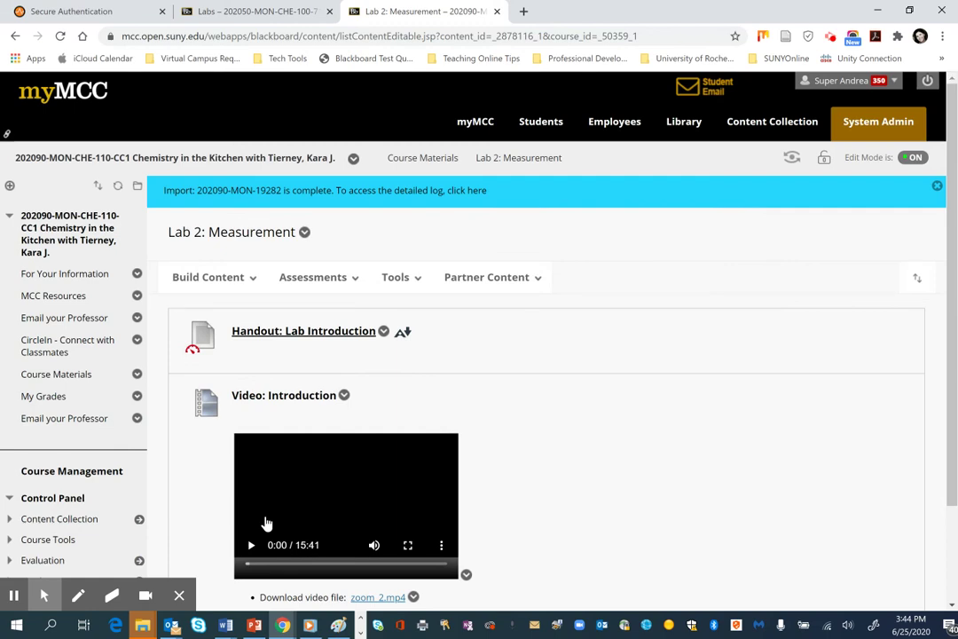
pyautogui.scroll(-2, 241, 400)
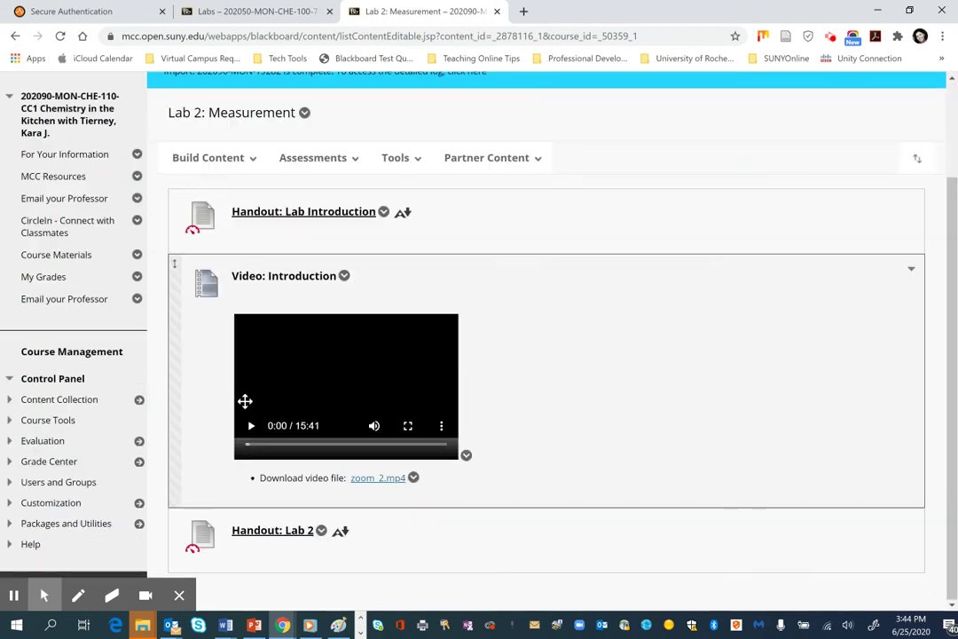
# - Return to the Preparatory Chemistry course and open its Lab 2: Measurement folder to compare the items, including the assignment
pyautogui.click(266, 15)
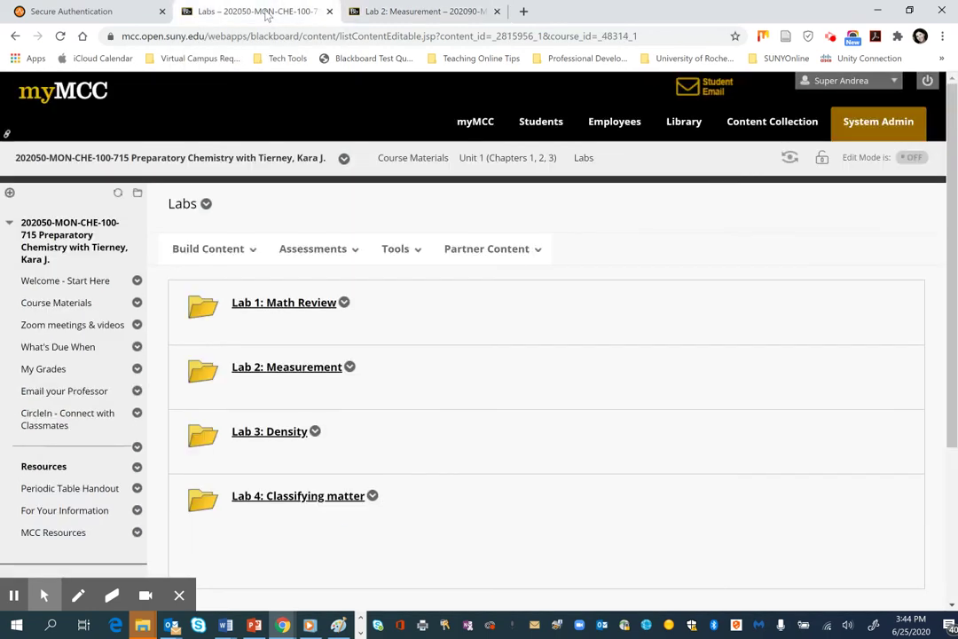
pyautogui.click(270, 371)
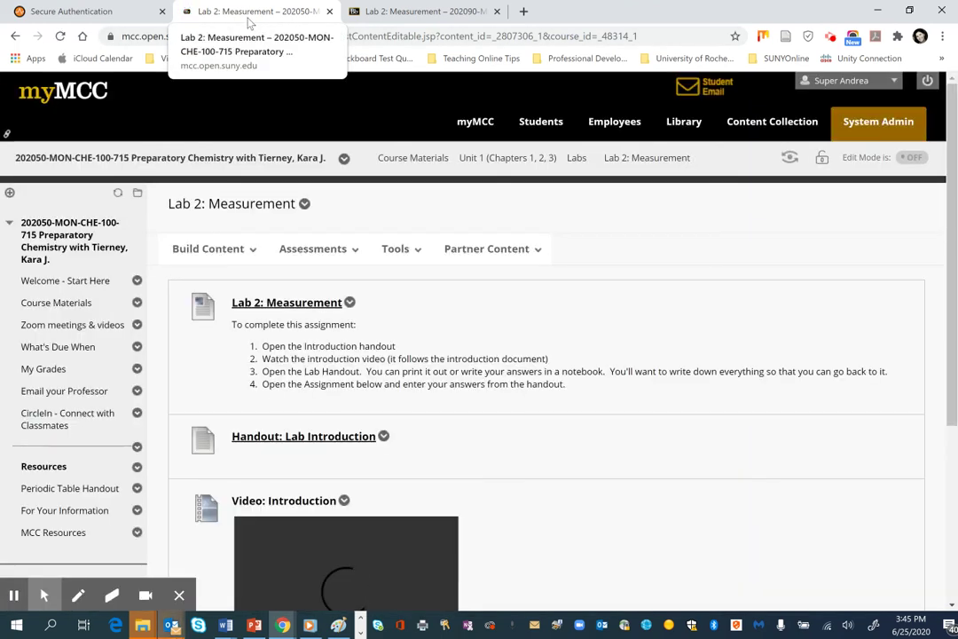
pyautogui.rightClick(249, 22)
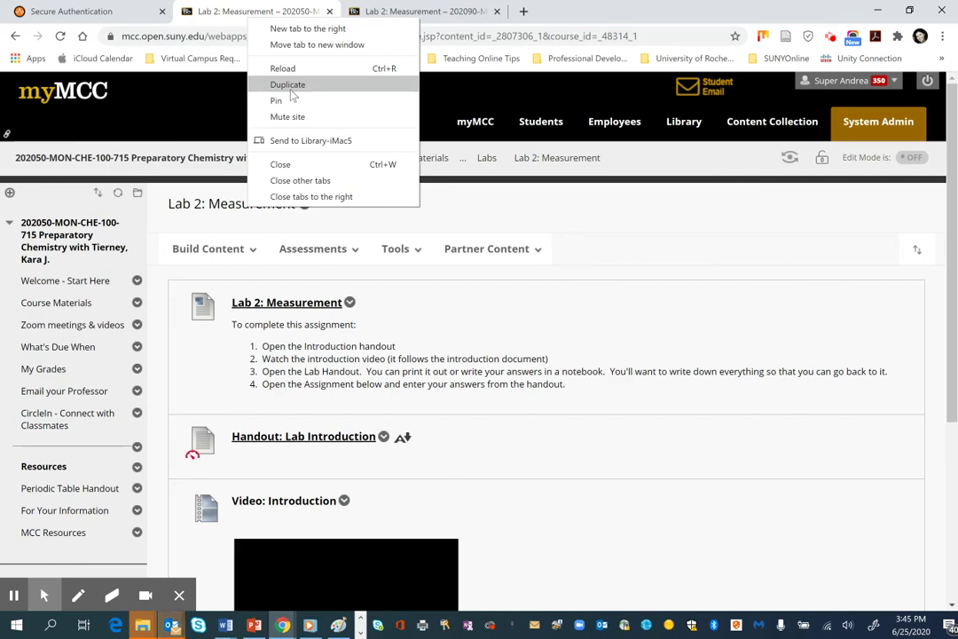
pyautogui.scroll(-1, 475, 373)
pyautogui.scroll(-3, 475, 373)
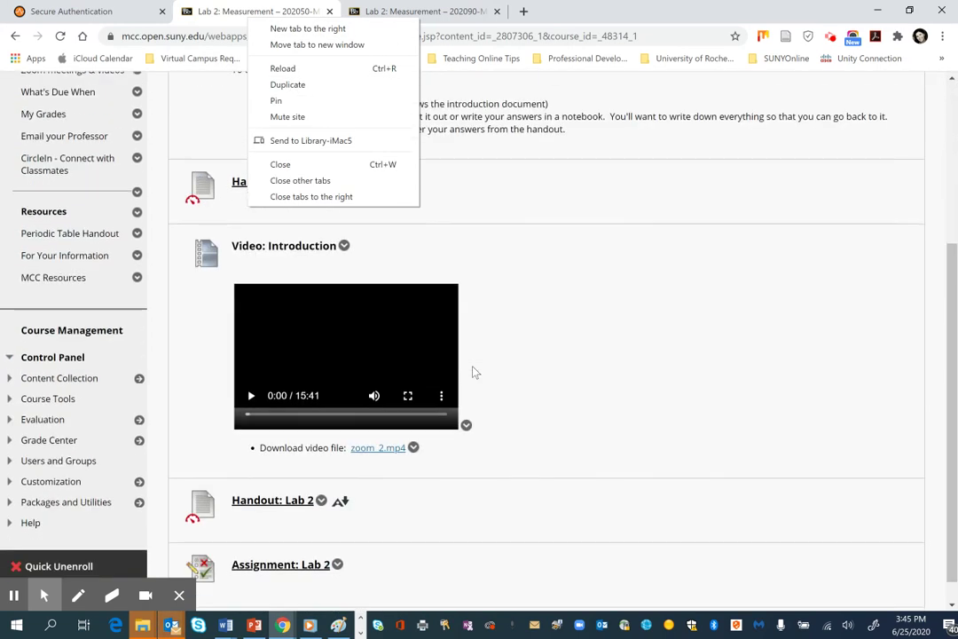
pyautogui.click(442, 508)
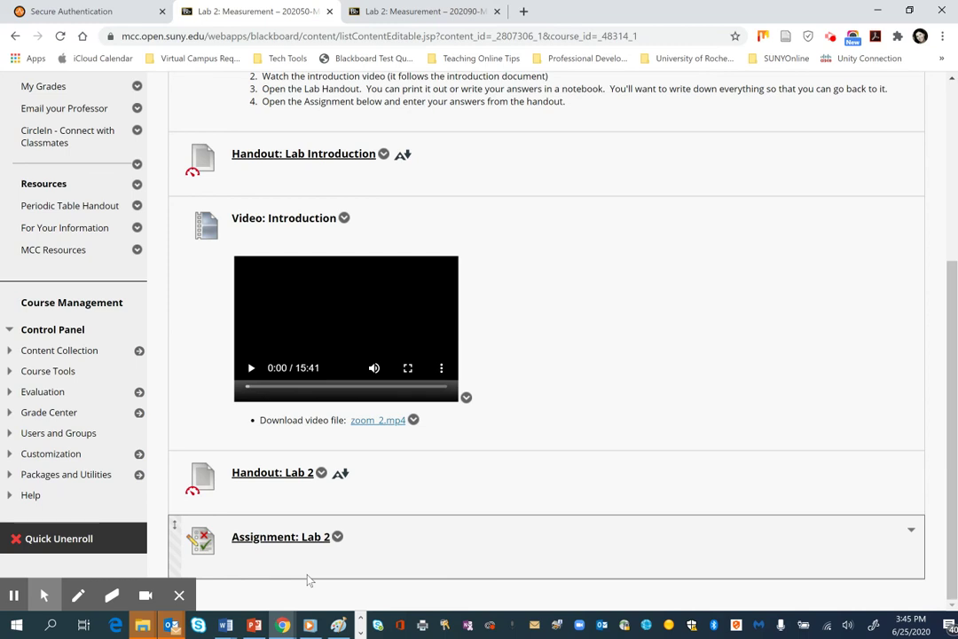
# - Open the Tests list under Tests, Surveys, and Pools for the Preparatory Chemistry course and look through the lab assignments
pyautogui.click(76, 377)
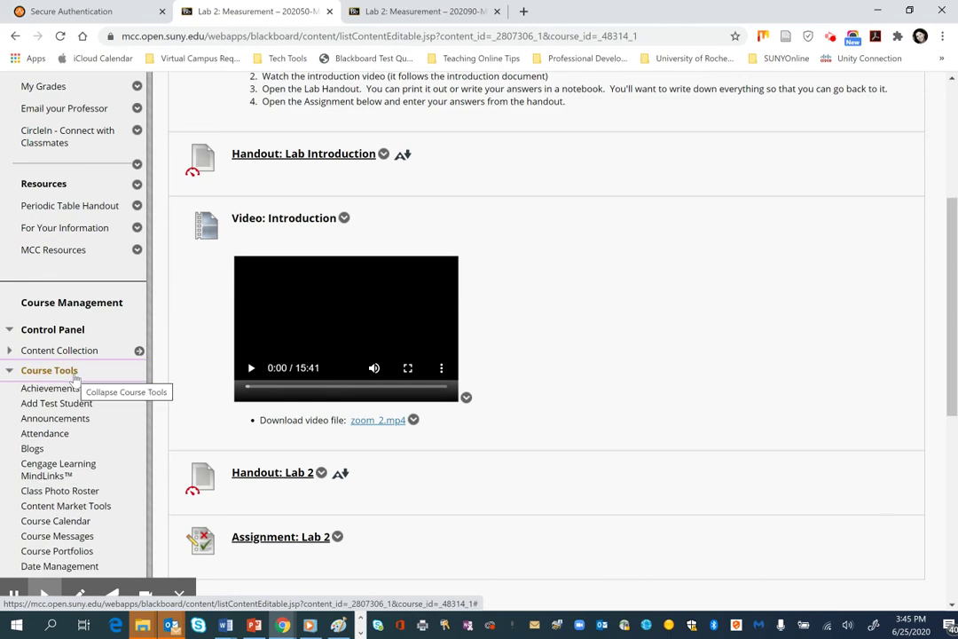
pyautogui.scroll(-4, 102, 504)
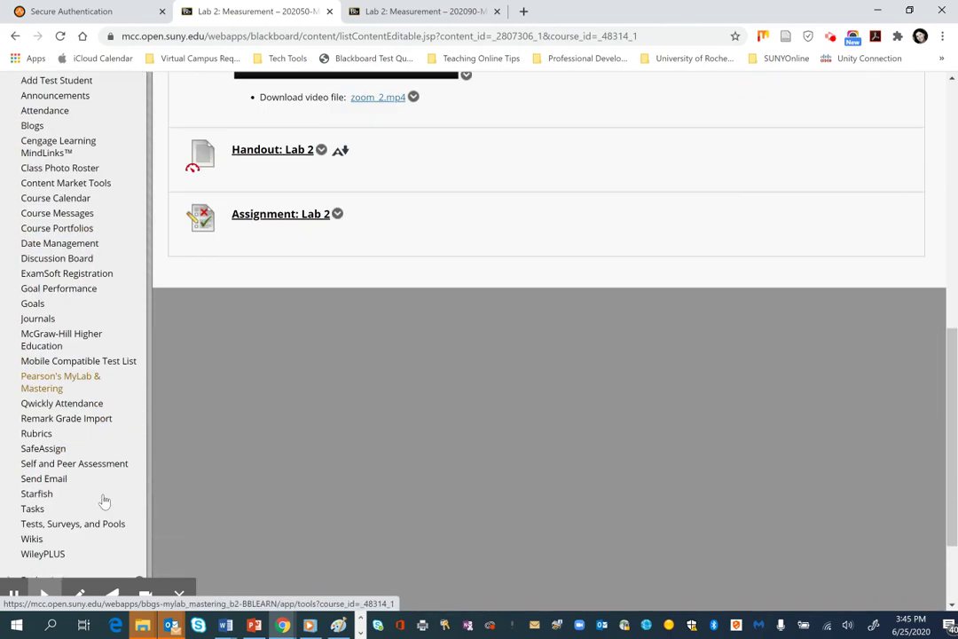
pyautogui.click(104, 503)
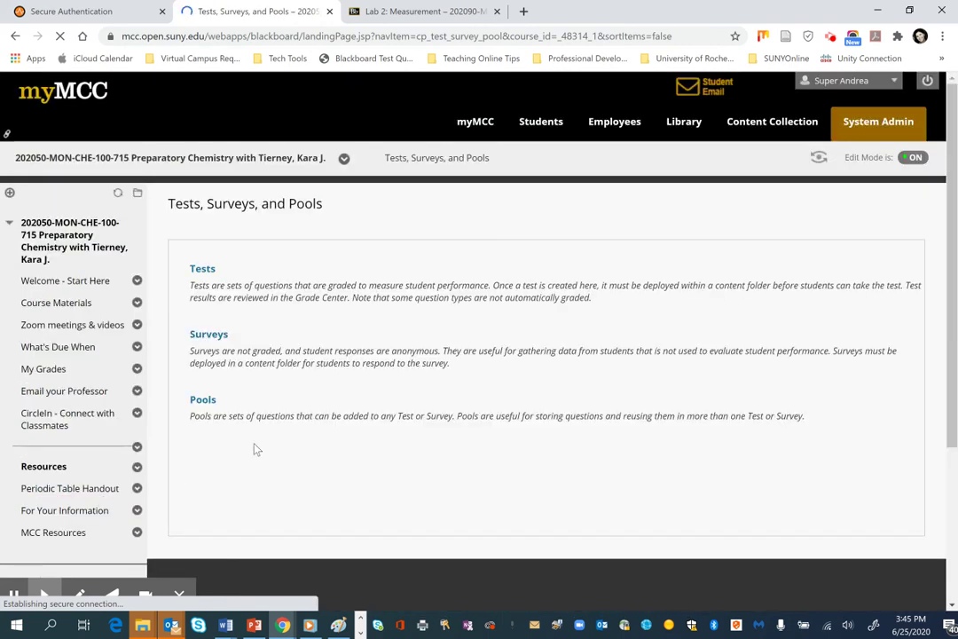
pyautogui.click(201, 270)
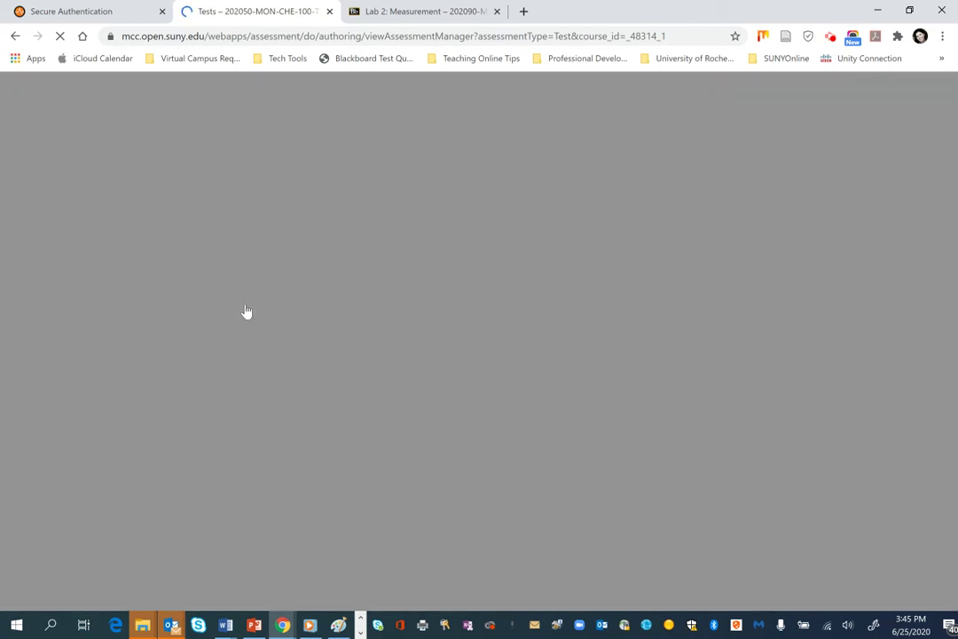
pyautogui.scroll(-3, 310, 373)
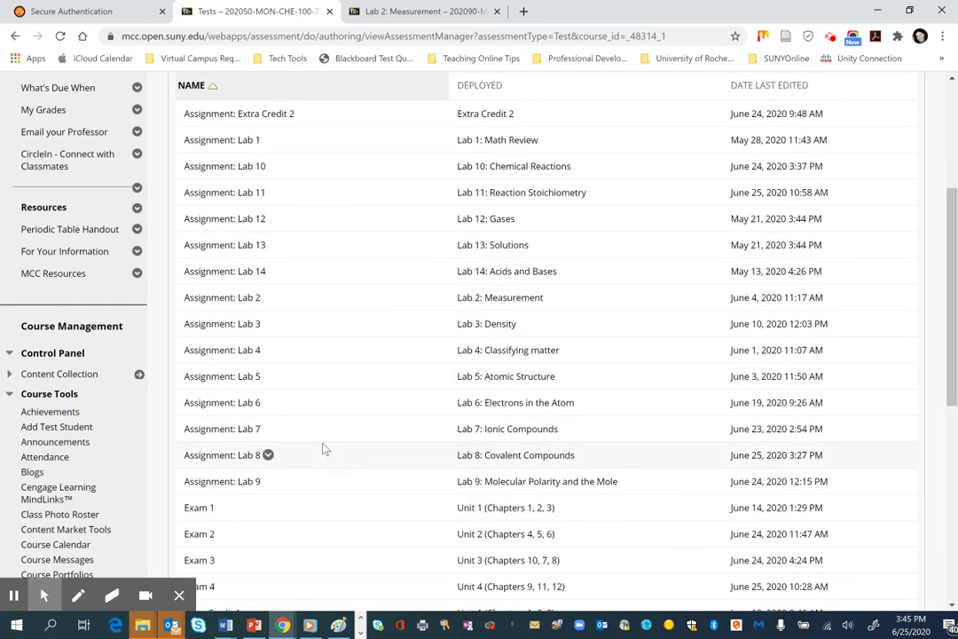
# - Export the Assignment: Lab 2 and Assignment: Lab 3 tests from the Preparatory Chemistry course to the local computer
pyautogui.click(268, 299)
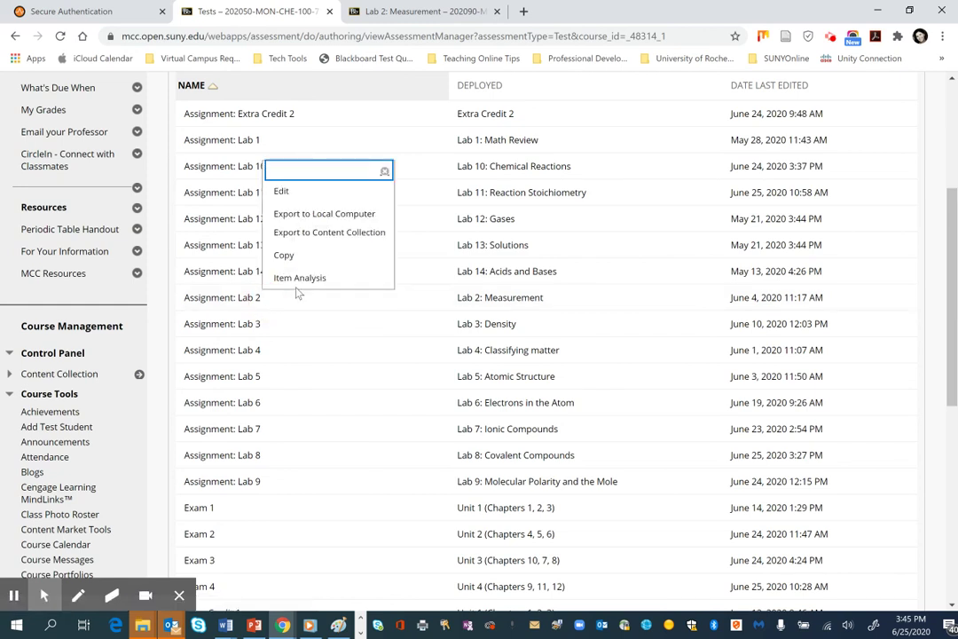
pyautogui.click(295, 215)
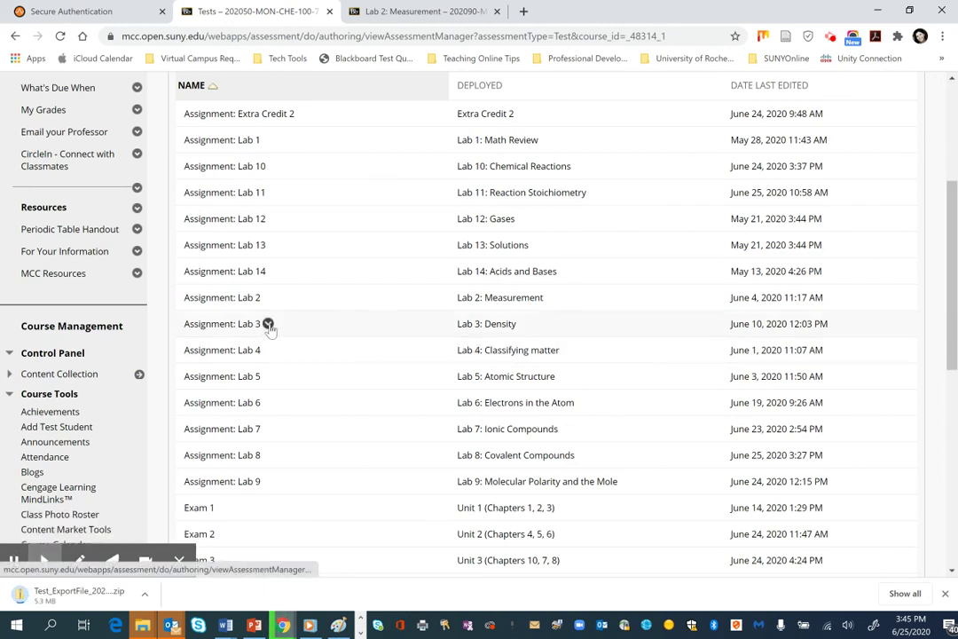
pyautogui.click(268, 325)
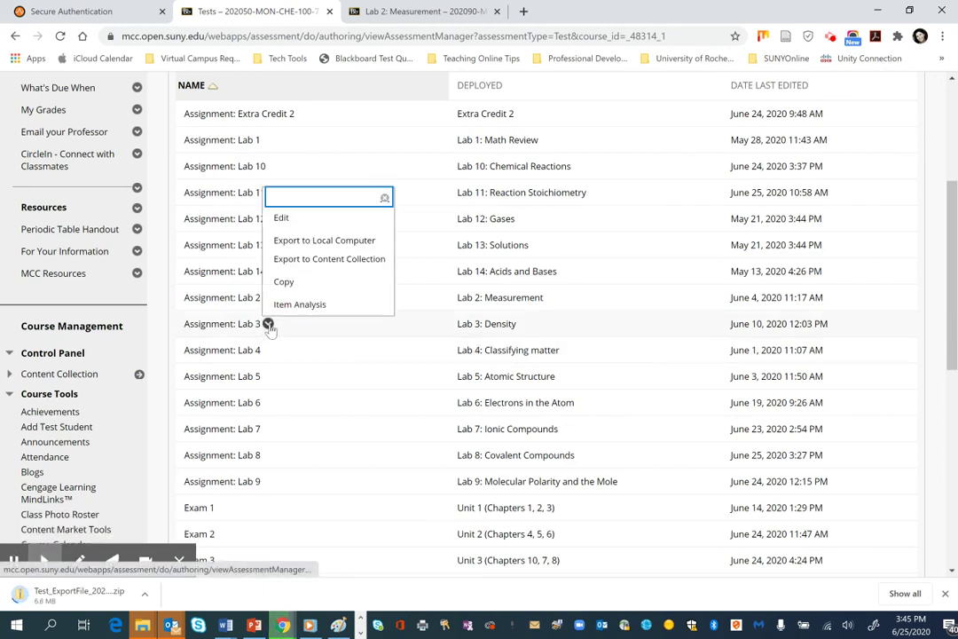
pyautogui.click(306, 240)
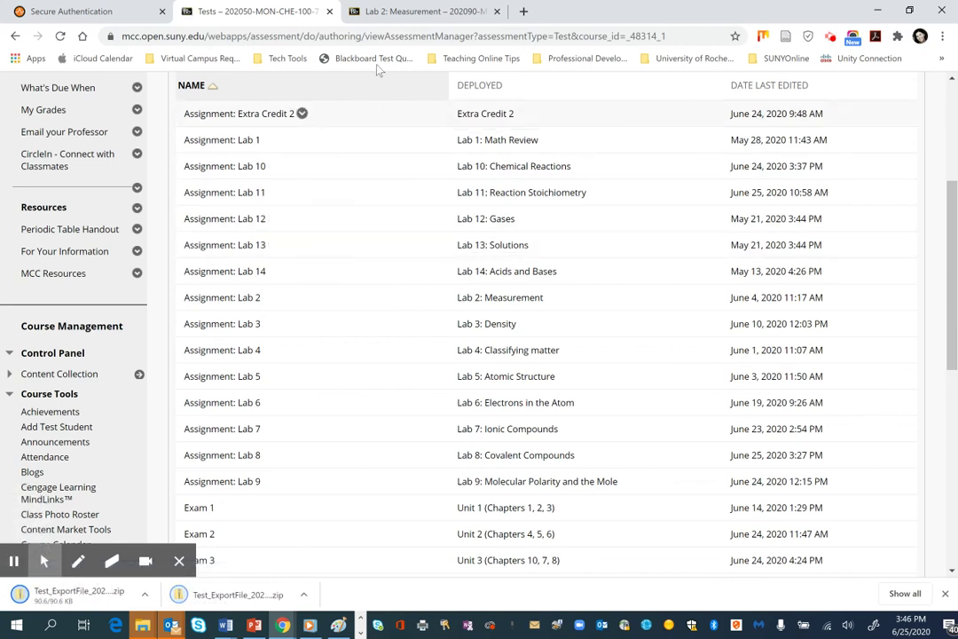
# - Switch to the Chemistry in the Kitchen course and open its Tests list under Tests, Surveys, and Pools
pyautogui.click(404, 22)
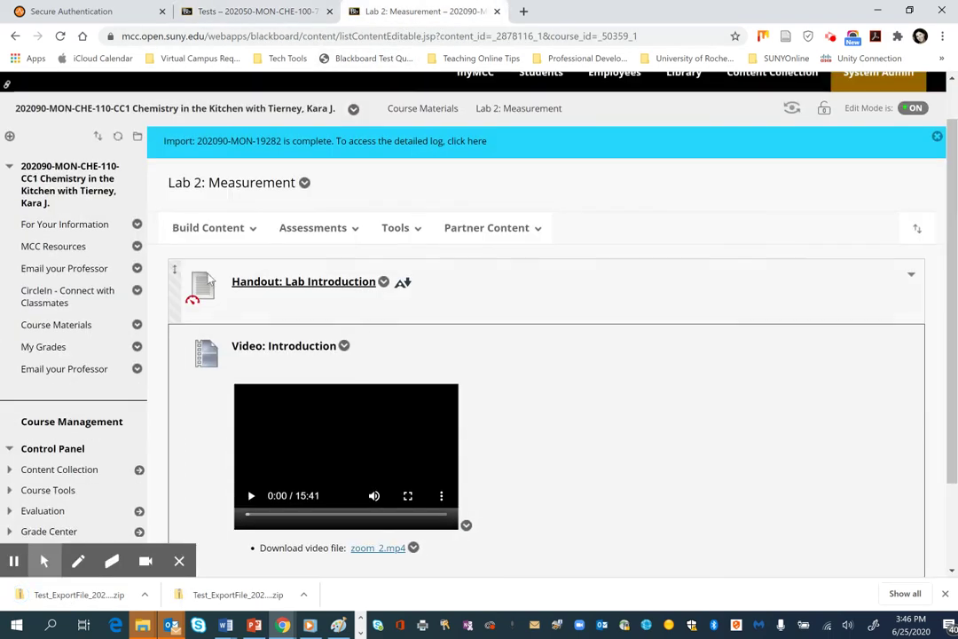
pyautogui.scroll(-2, 160, 375)
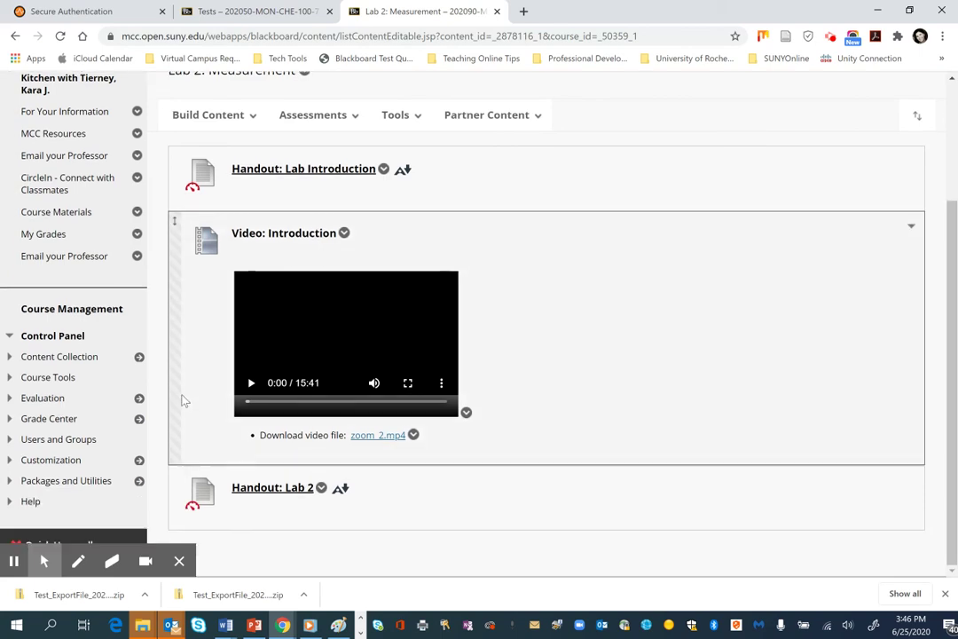
pyautogui.click(57, 379)
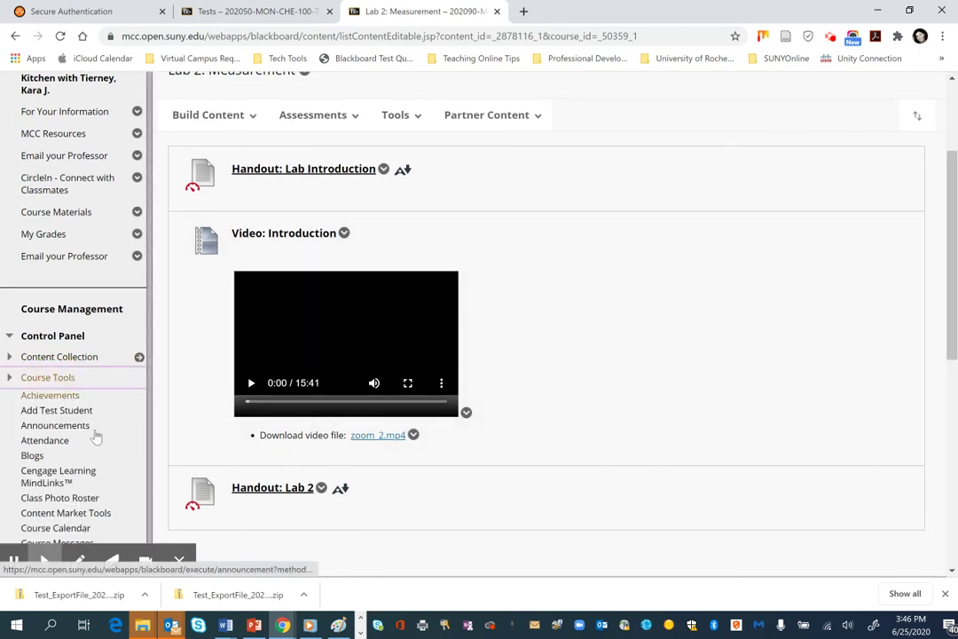
pyautogui.scroll(-3, 94, 436)
pyautogui.scroll(-3, 96, 437)
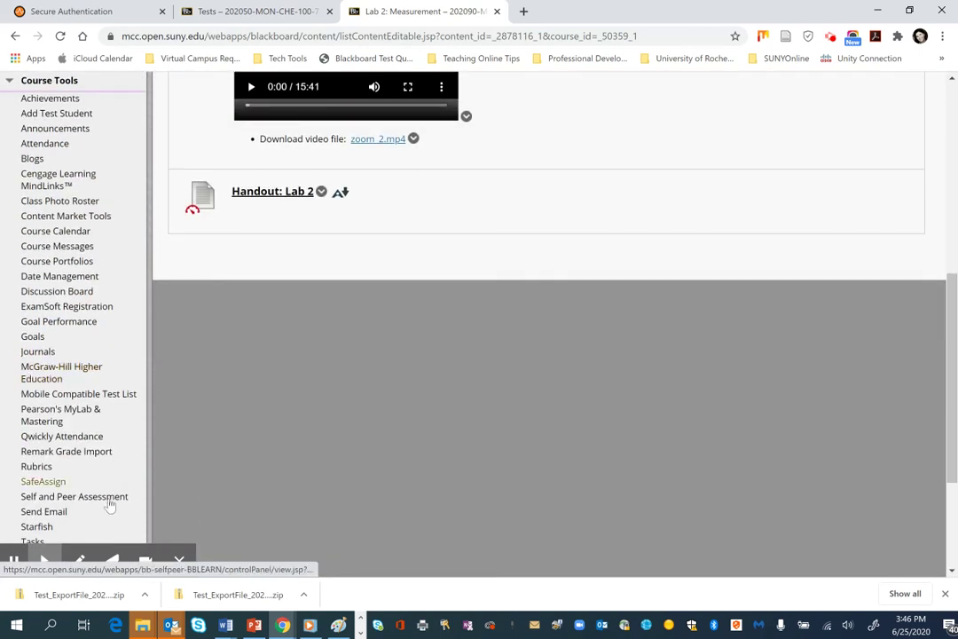
pyautogui.click(98, 461)
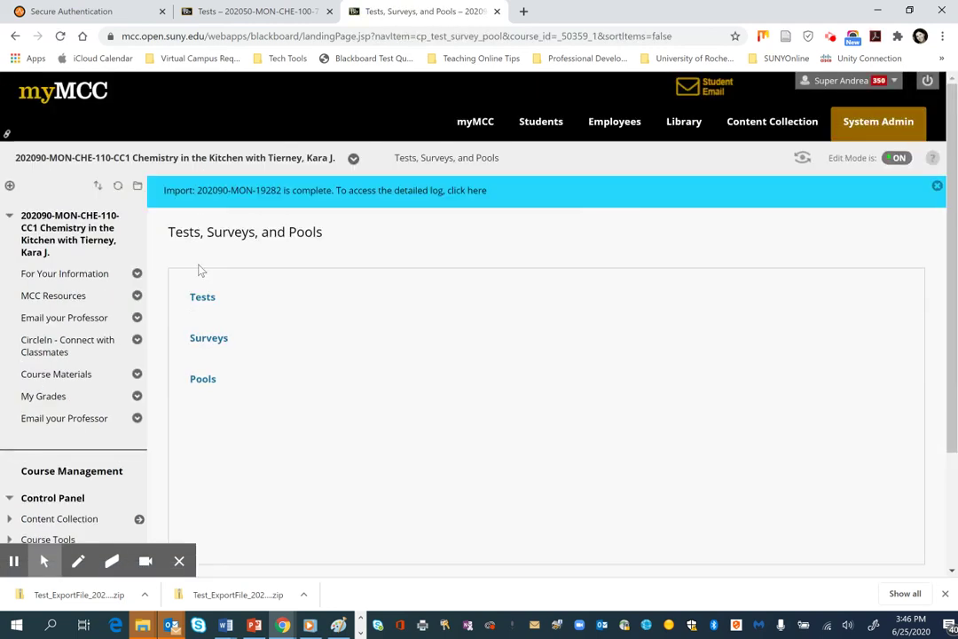
pyautogui.click(202, 299)
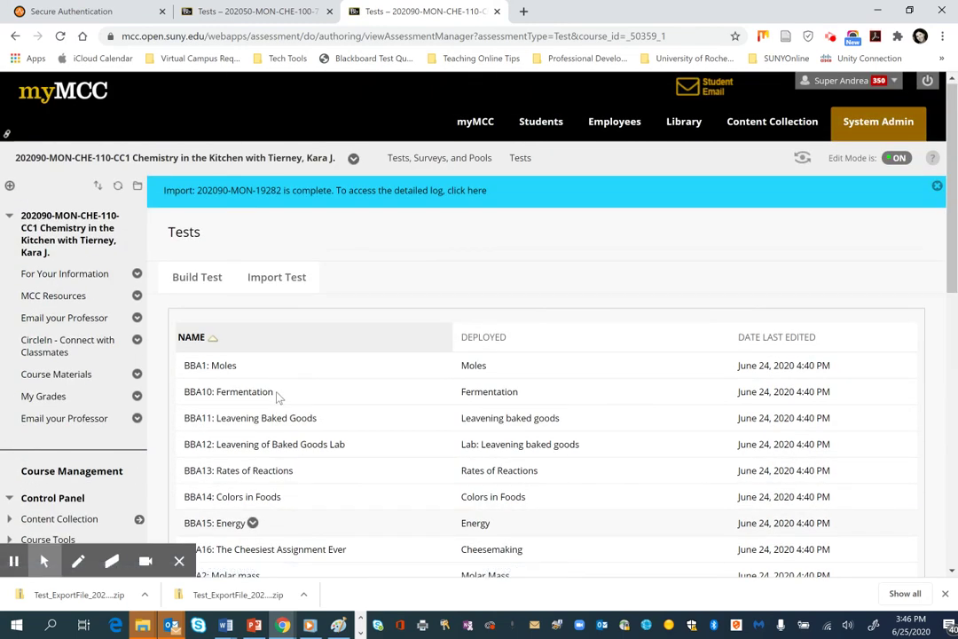
# - Import Test_ExportFile_202050-MON-61719_Assignment Lab 2.zip as a test, return to the Tests list and check for the imported assignment
pyautogui.click(275, 279)
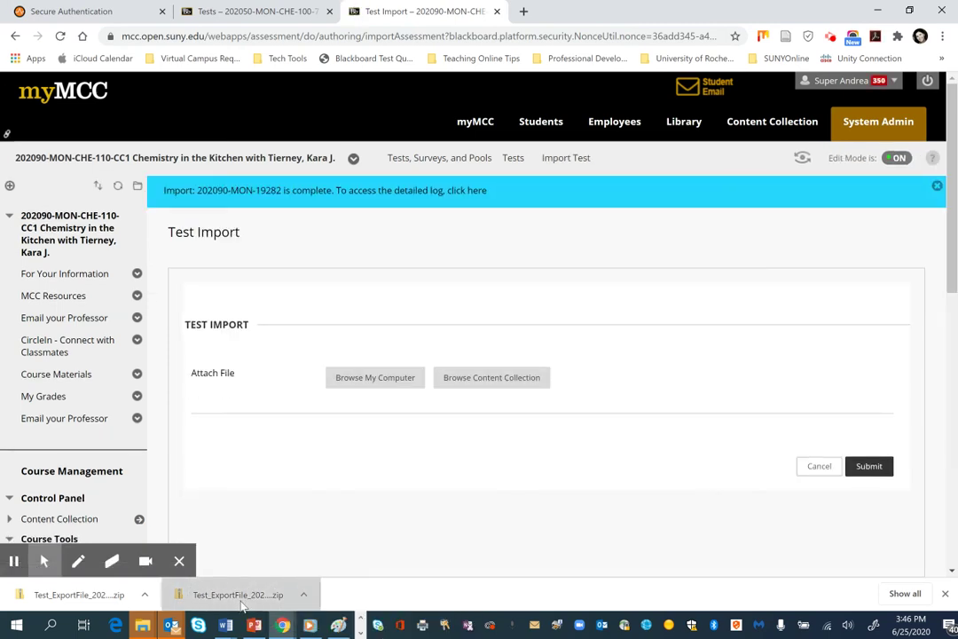
pyautogui.moveTo(242, 603); pyautogui.dragTo(358, 376)
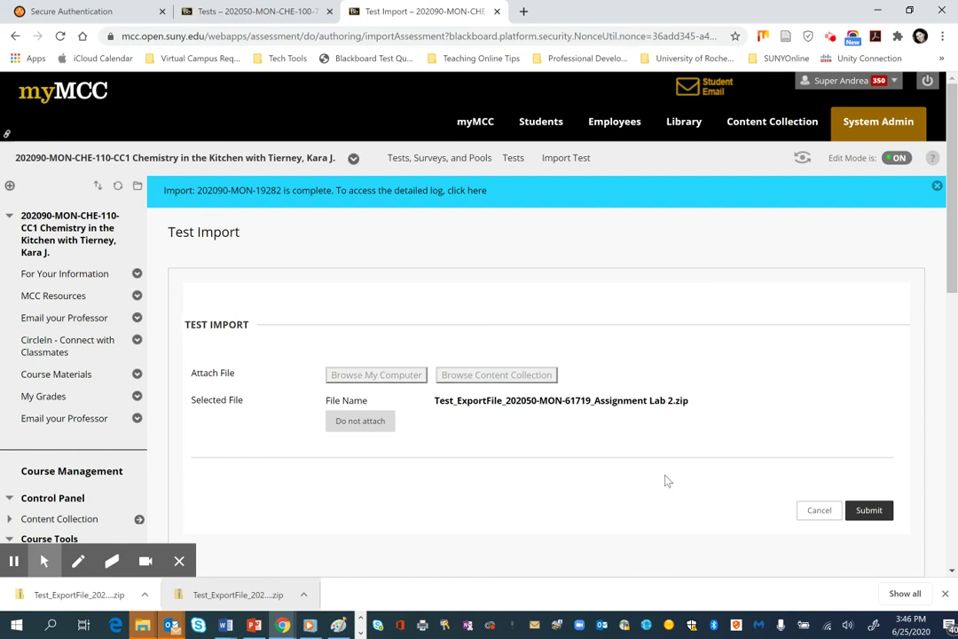
pyautogui.click(868, 511)
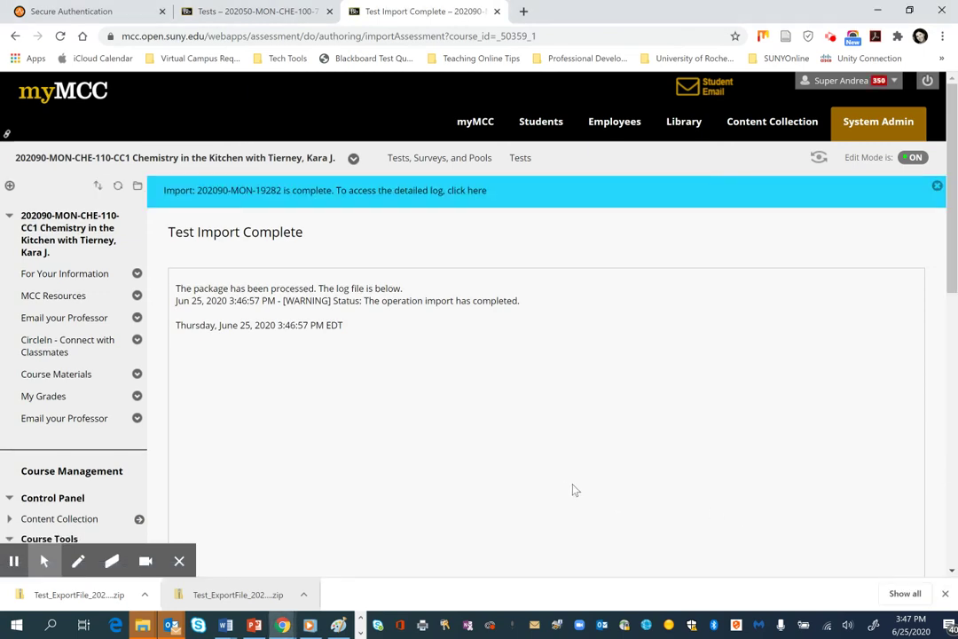
pyautogui.scroll(-2, 574, 490)
pyautogui.click(899, 488)
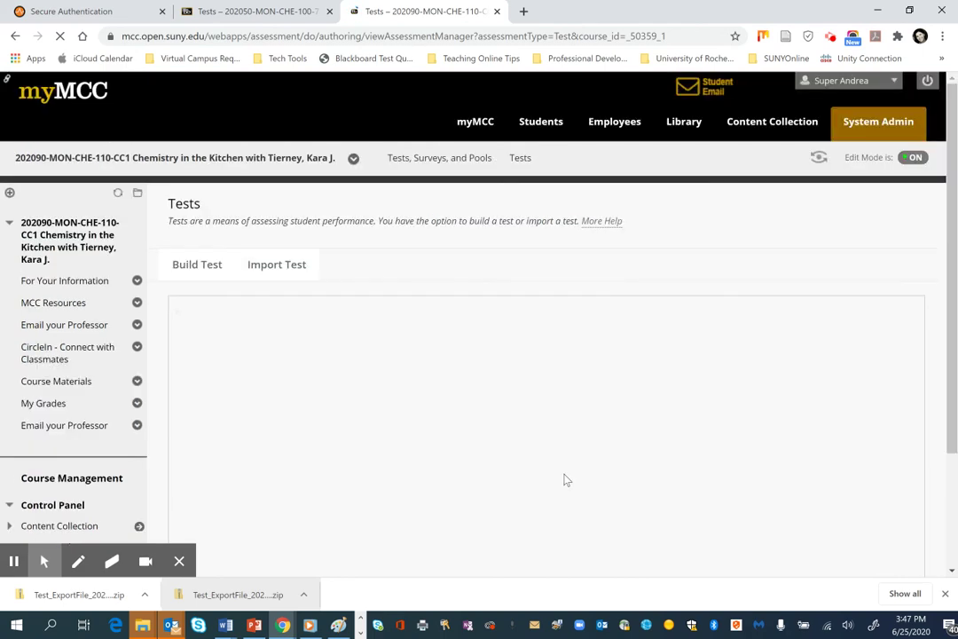
pyautogui.scroll(-5, 565, 480)
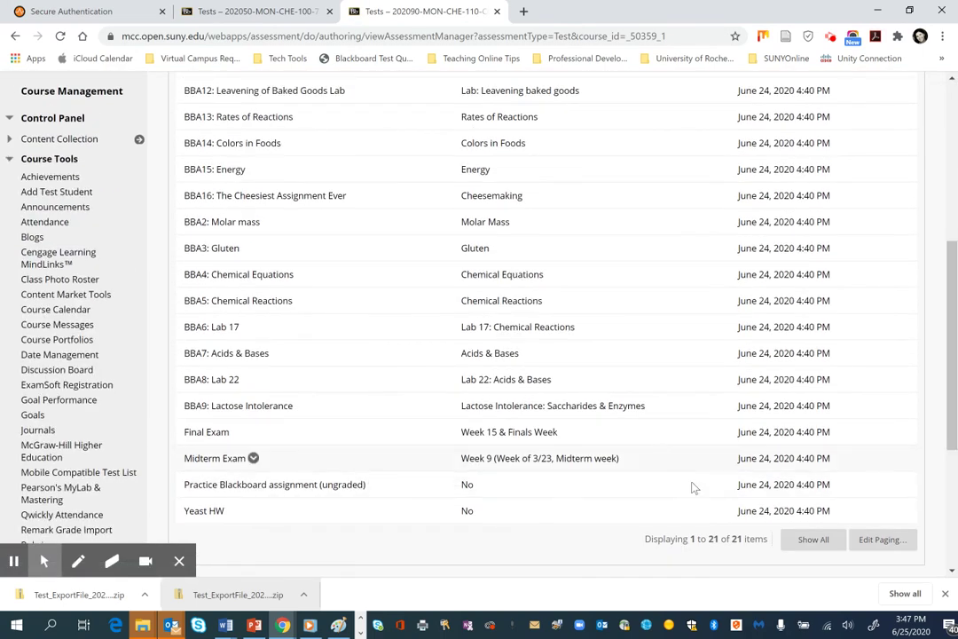
pyautogui.scroll(3, 693, 444)
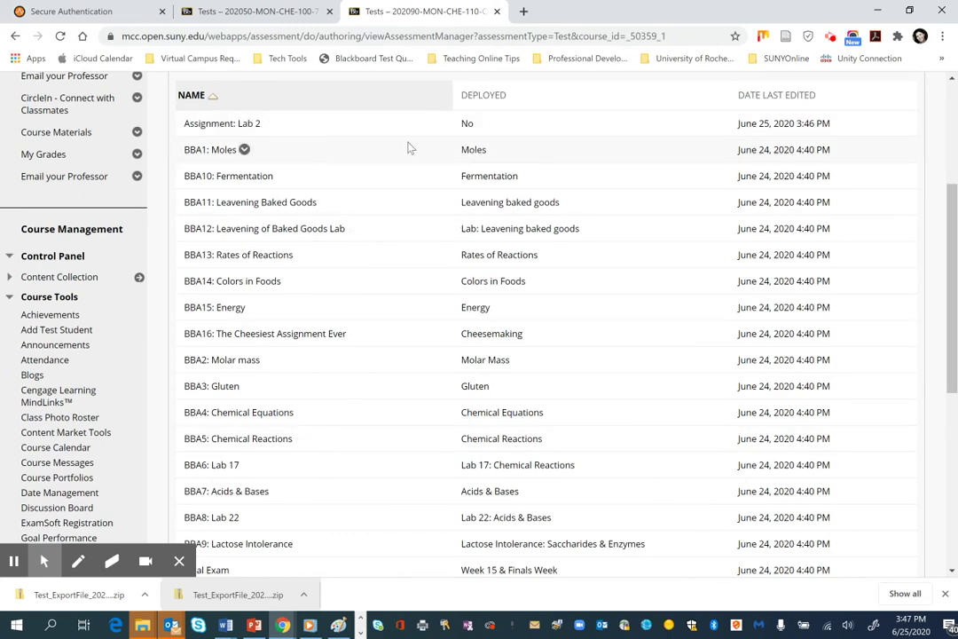
pyautogui.scroll(3, 453, 142)
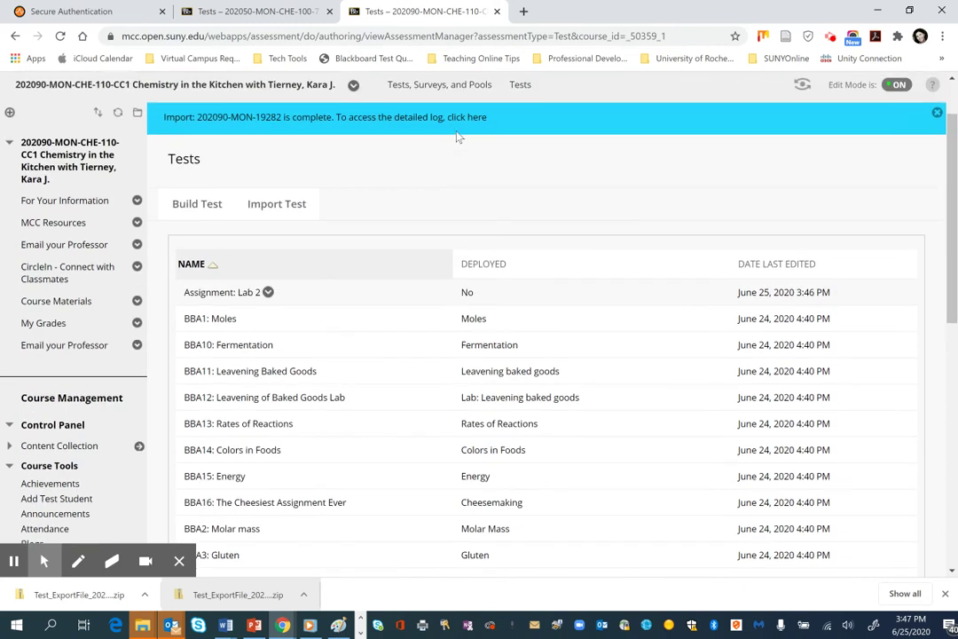
# - Import Test_ExportFile_202050-MON-61719_Assignment Lab 3.zip as a test and return to the Tests list
pyautogui.click(275, 213)
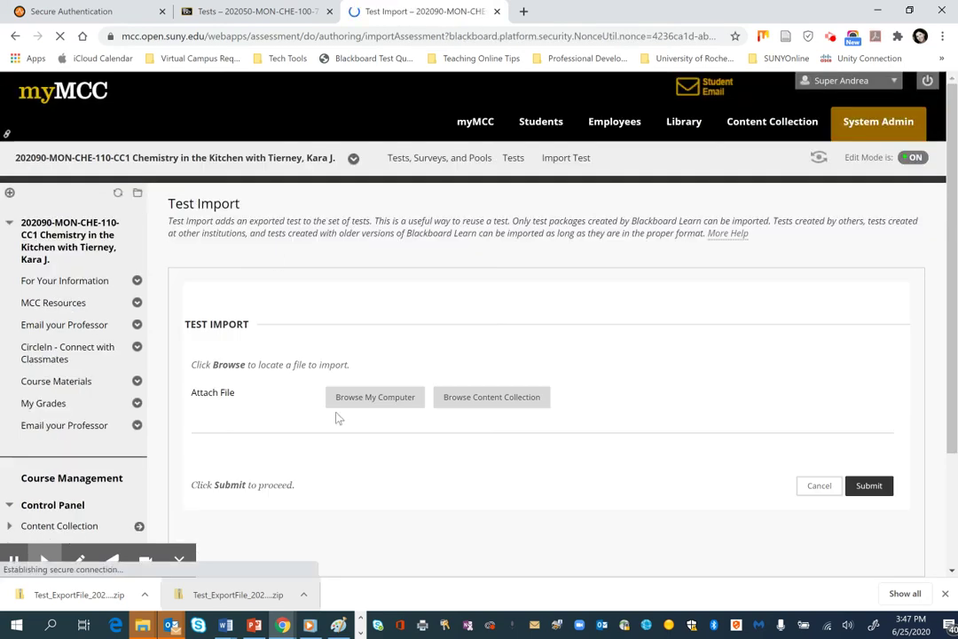
pyautogui.moveTo(94, 603); pyautogui.dragTo(355, 377)
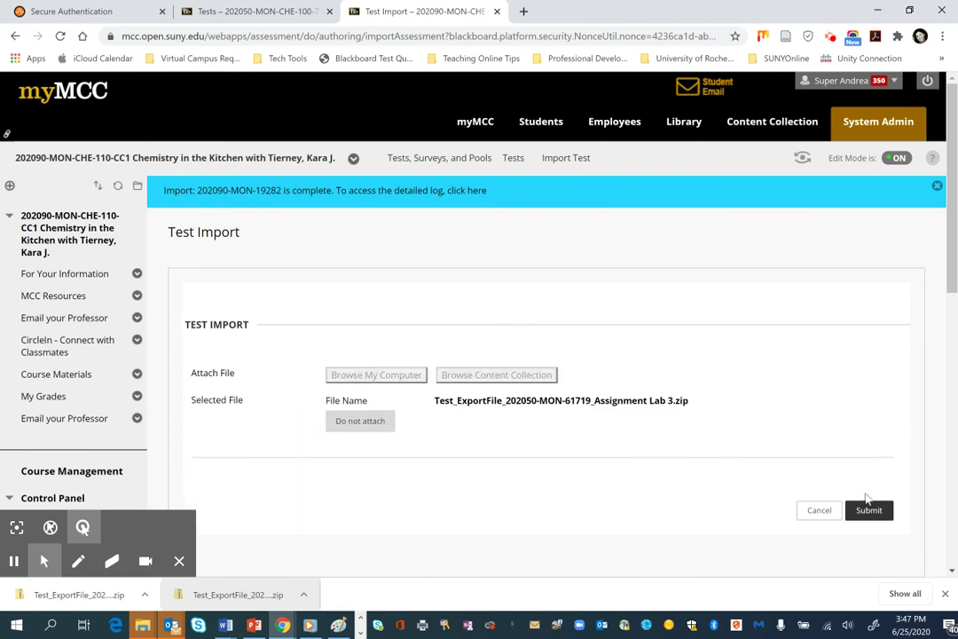
pyautogui.click(870, 514)
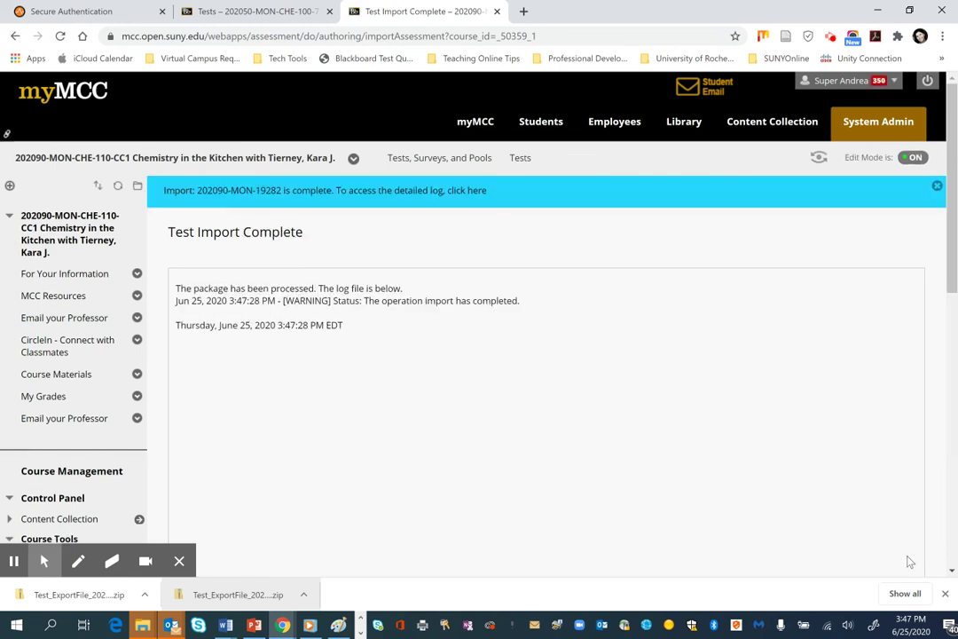
pyautogui.scroll(-1, 898, 514)
pyautogui.click(899, 499)
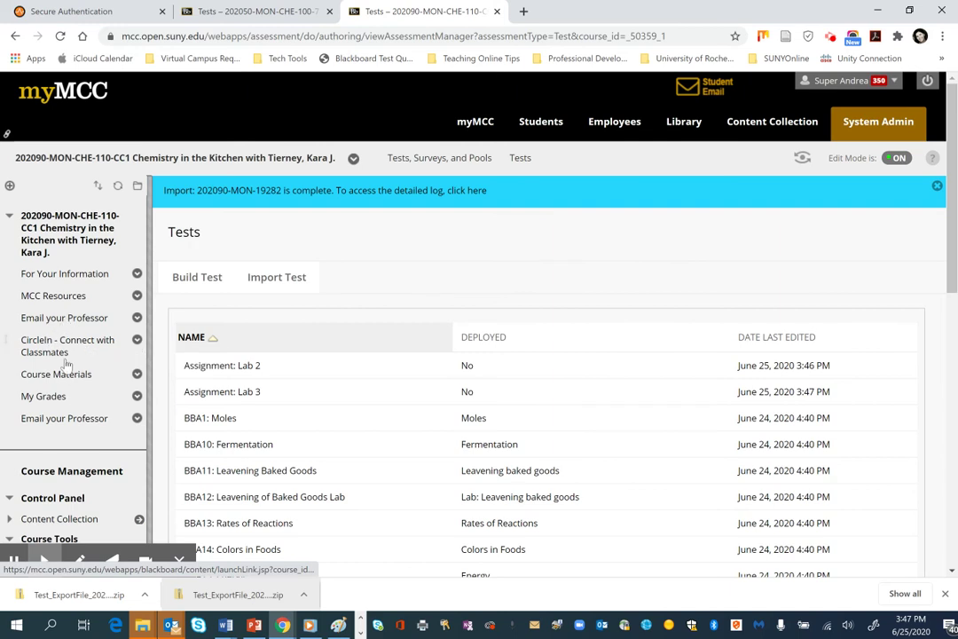
# - Open the Lab 2: Measurement folder in the Course Materials of the Chemistry in the Kitchen course
pyautogui.click(64, 375)
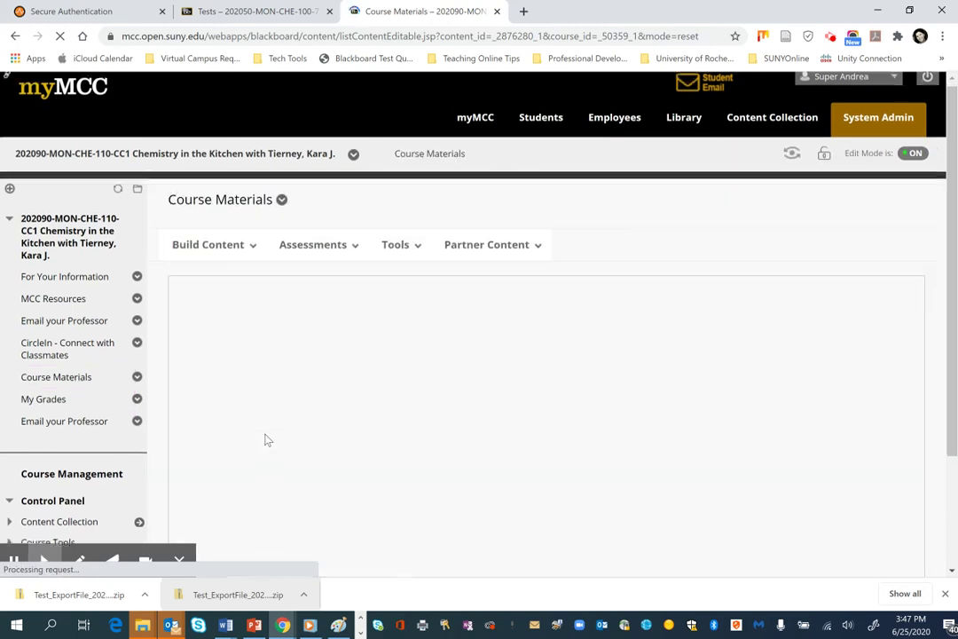
pyautogui.scroll(-2, 266, 439)
pyautogui.scroll(-10, 266, 439)
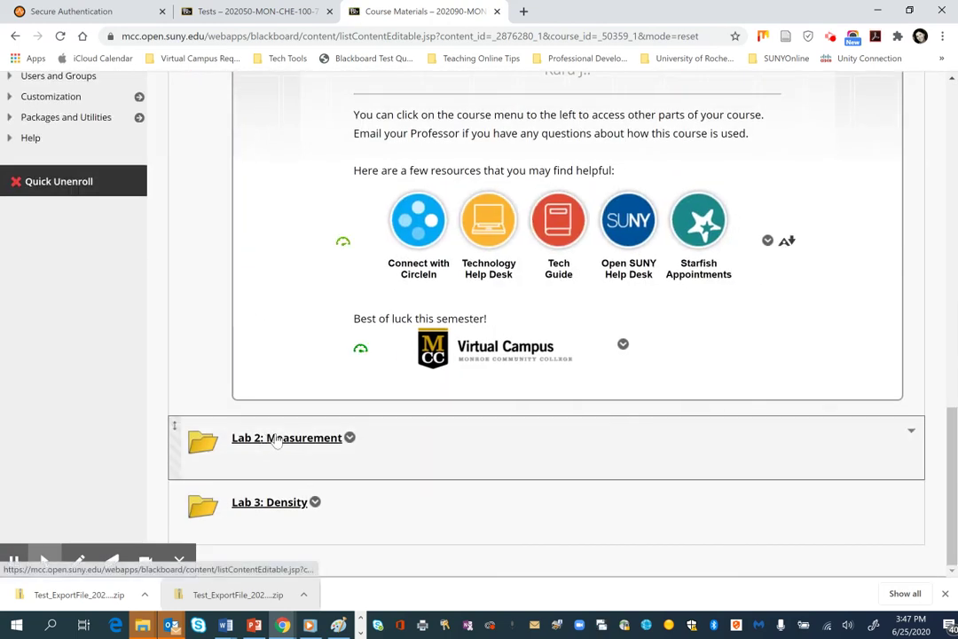
pyautogui.click(277, 439)
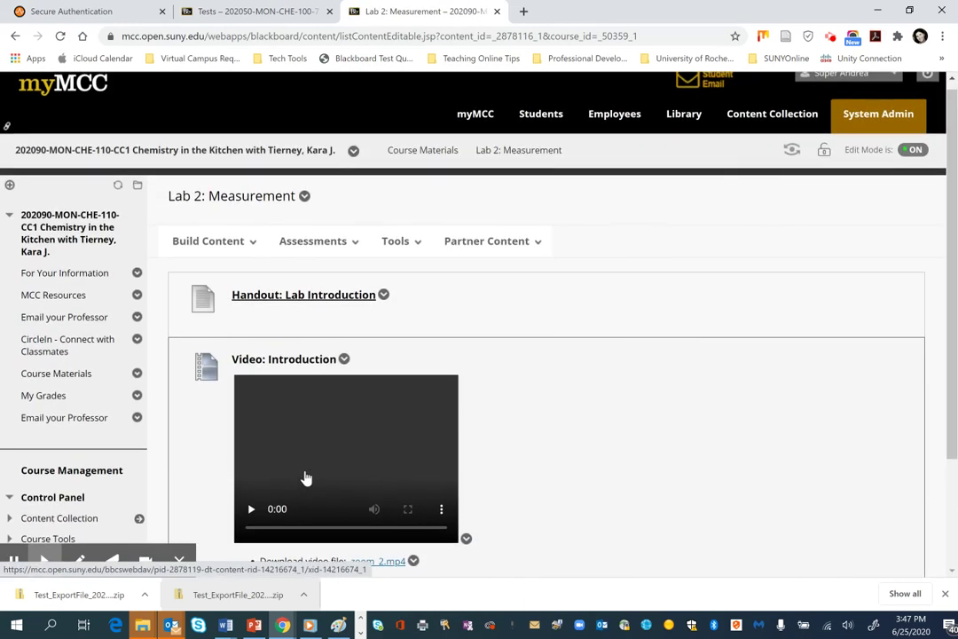
# - Add the existing test Assignment: Lab 2 to the Lab 2: Measurement folder
pyautogui.click(339, 280)
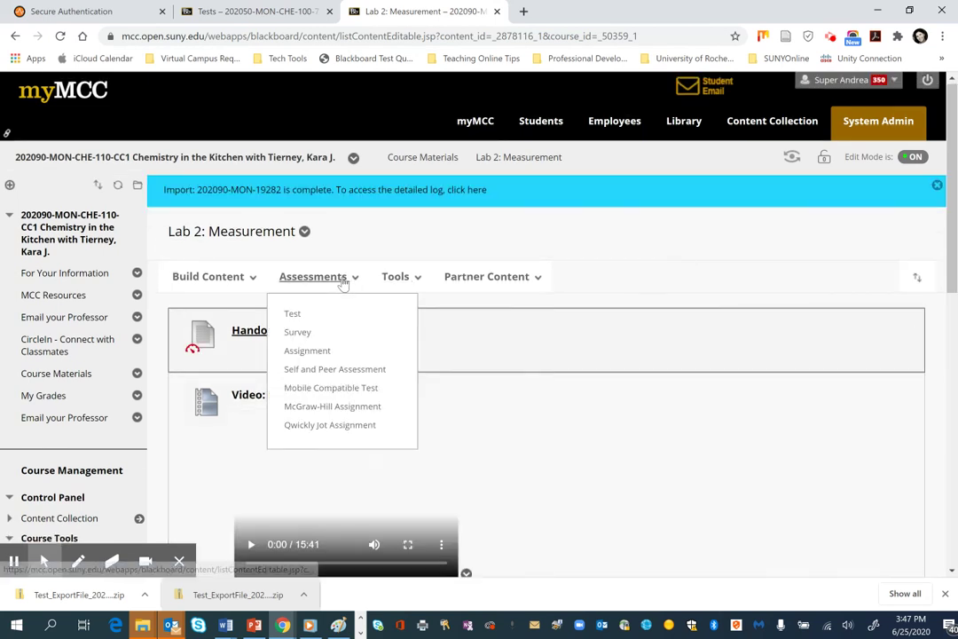
pyautogui.click(298, 314)
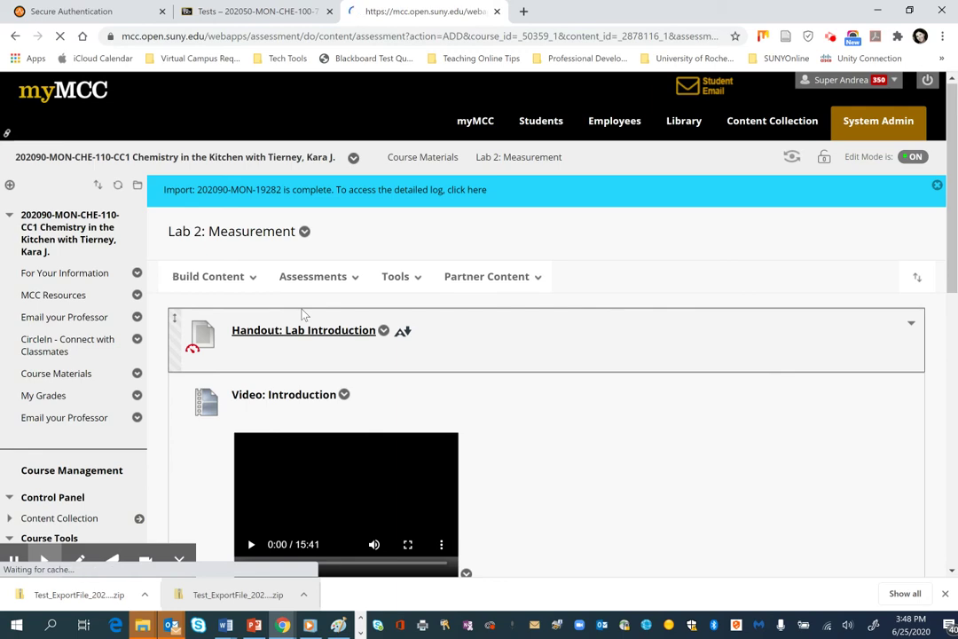
pyautogui.scroll(-1, 301, 314)
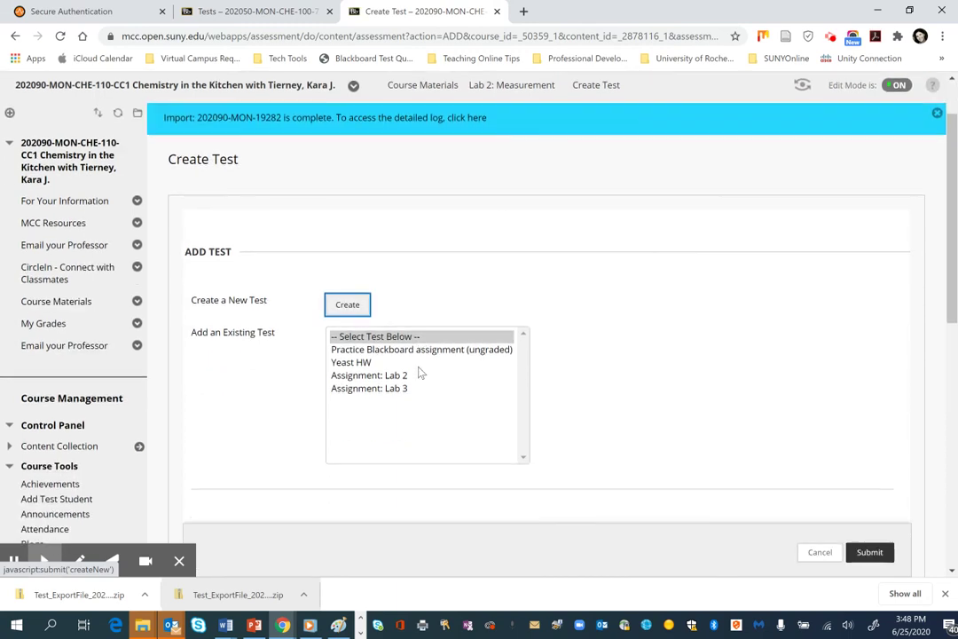
pyautogui.click(422, 375)
pyautogui.scroll(-1, 707, 477)
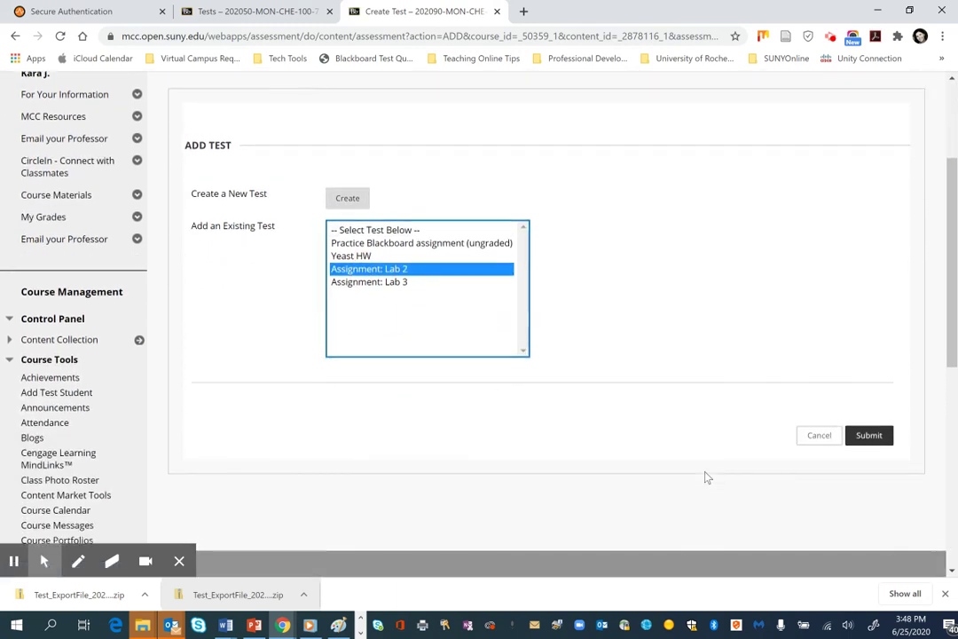
pyautogui.click(875, 427)
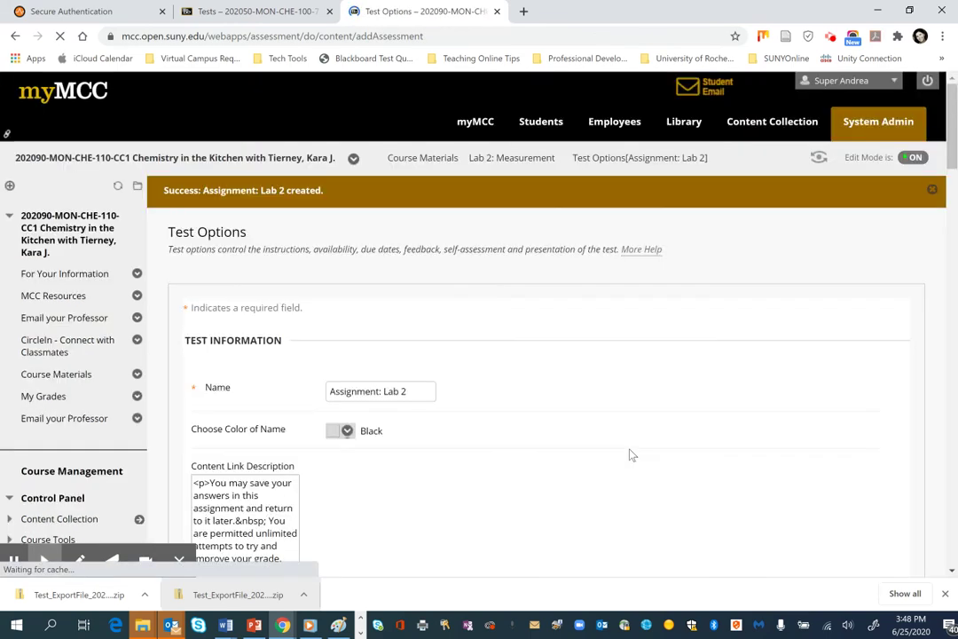
# - Look through the test options of Assignment: Lab 2 and submit them with their default settings
pyautogui.scroll(-7, 631, 455)
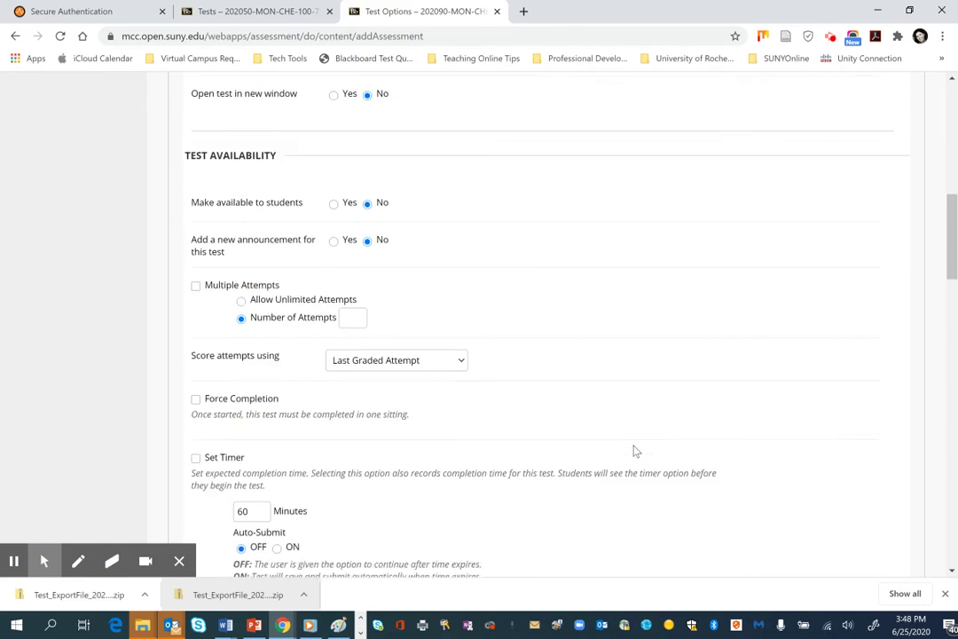
pyautogui.scroll(-10, 634, 452)
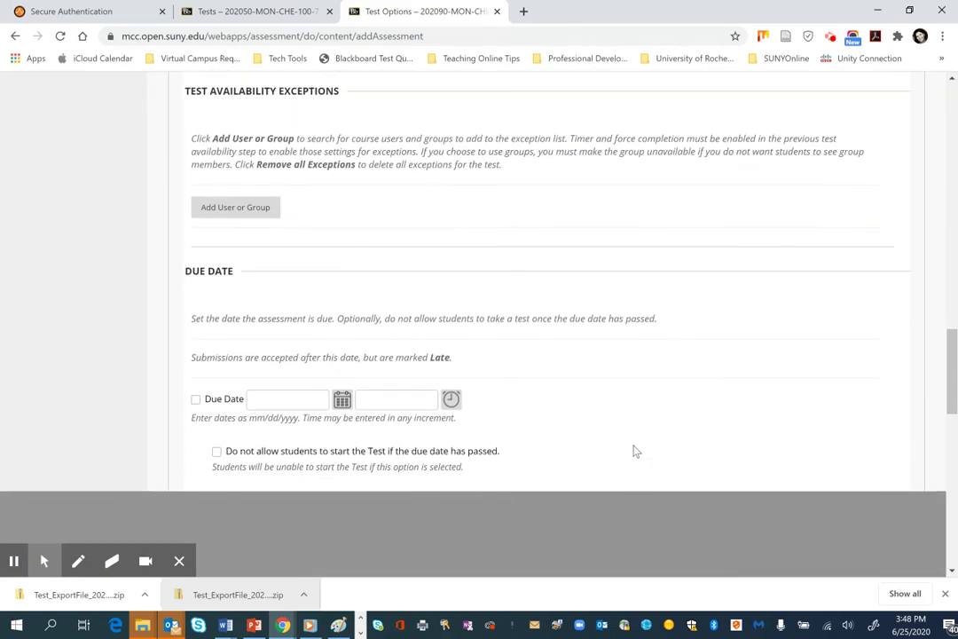
pyautogui.scroll(12, 634, 452)
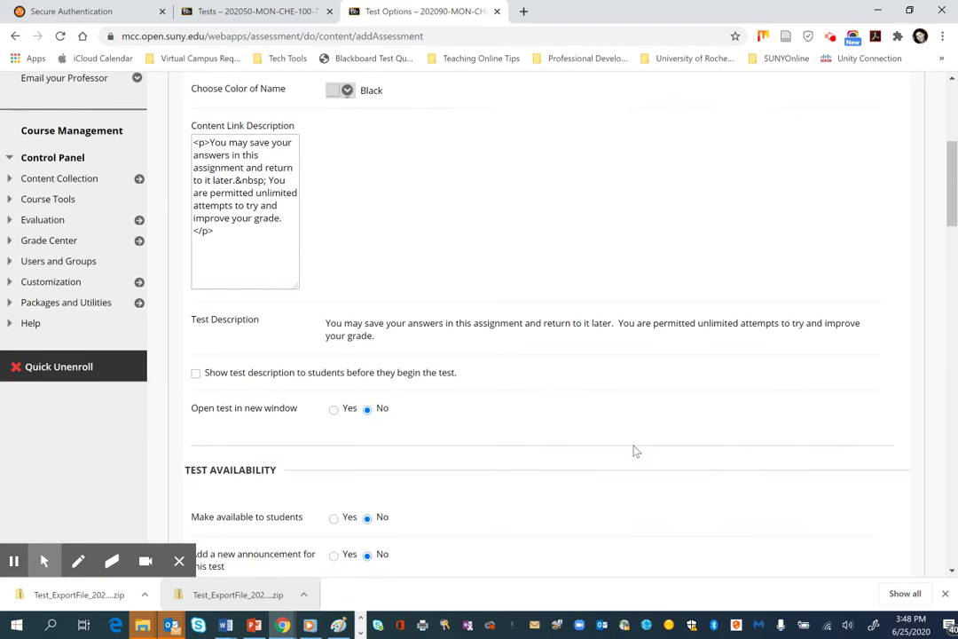
pyautogui.scroll(4, 635, 451)
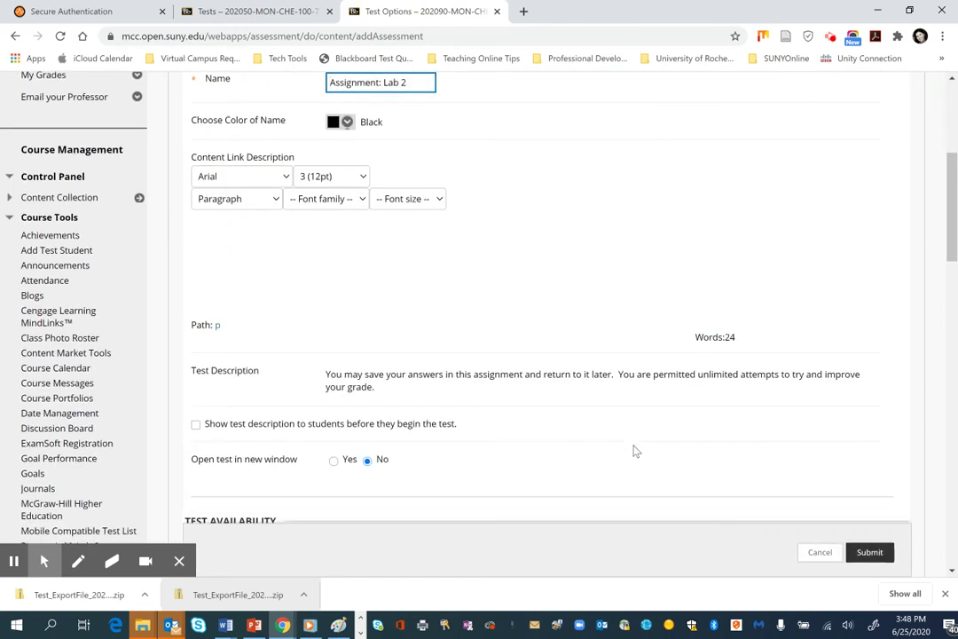
pyautogui.scroll(-5, 514, 485)
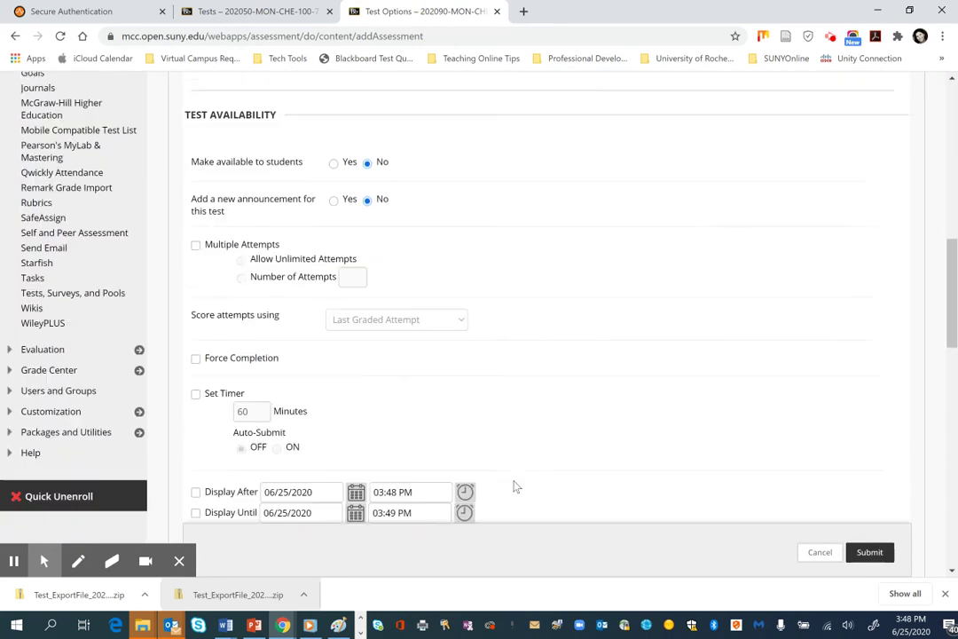
pyautogui.scroll(-15, 514, 486)
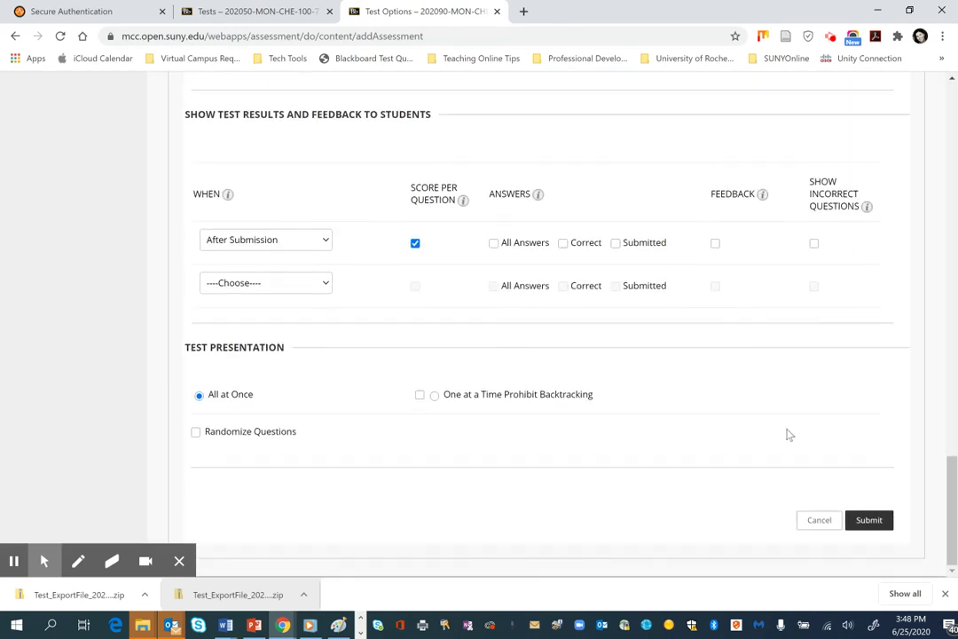
pyautogui.click(863, 522)
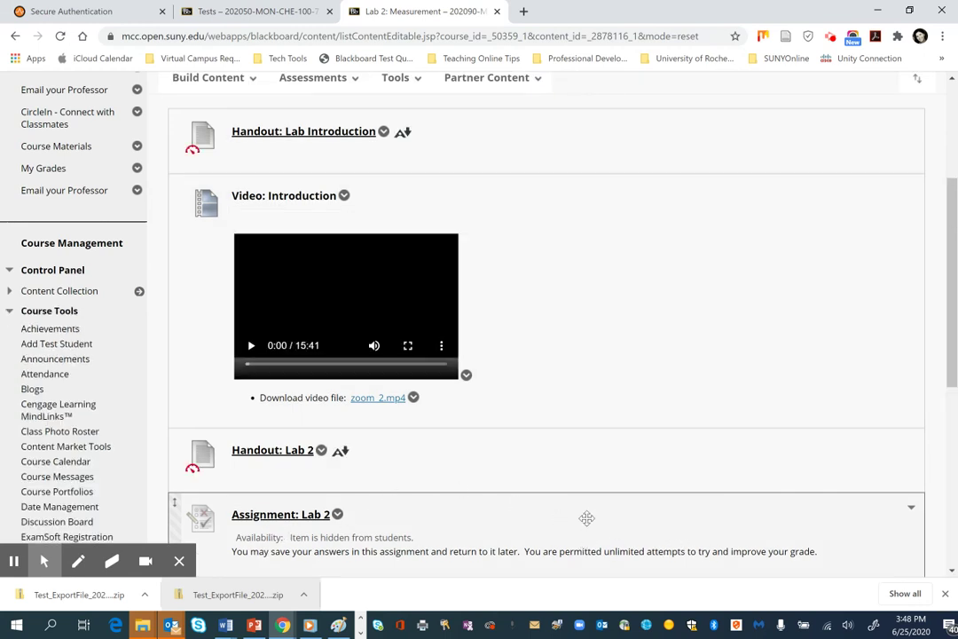
# - Reopen the test options of Assignment: Lab 2 in the Lab 2: Measurement folder and make the test available to students
pyautogui.scroll(-2, 586, 518)
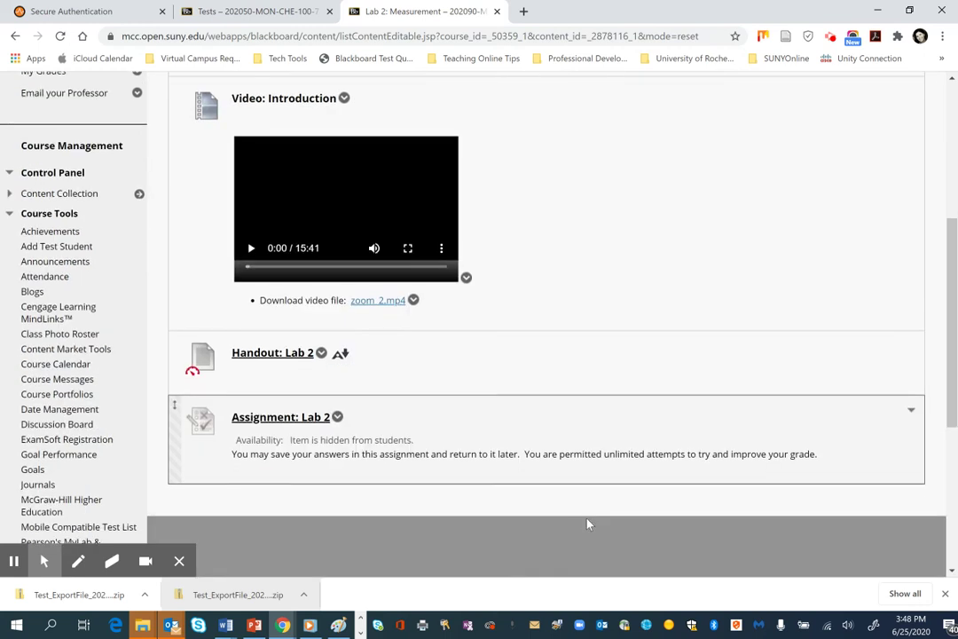
pyautogui.click(337, 417)
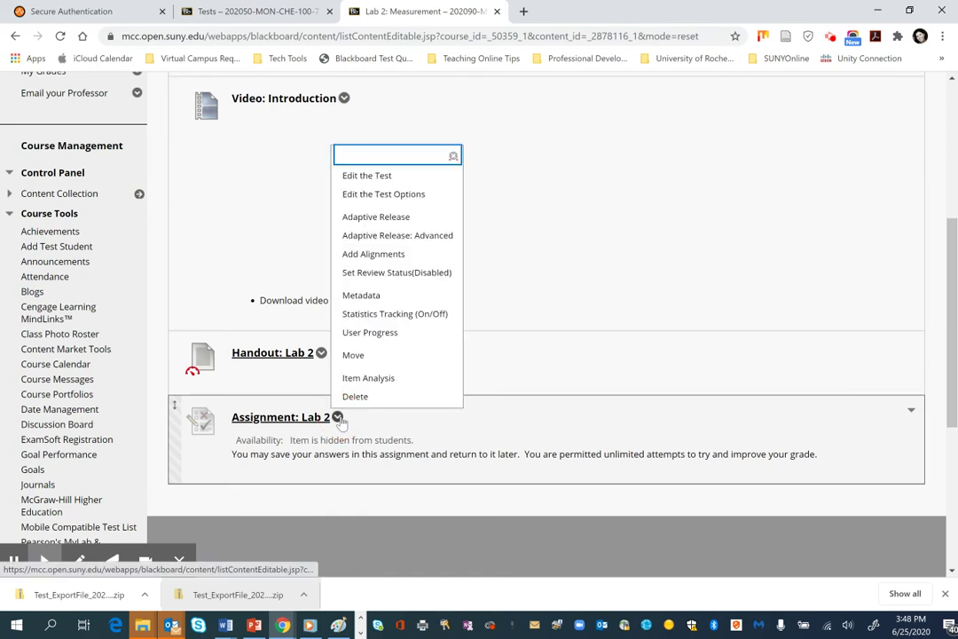
pyautogui.click(376, 194)
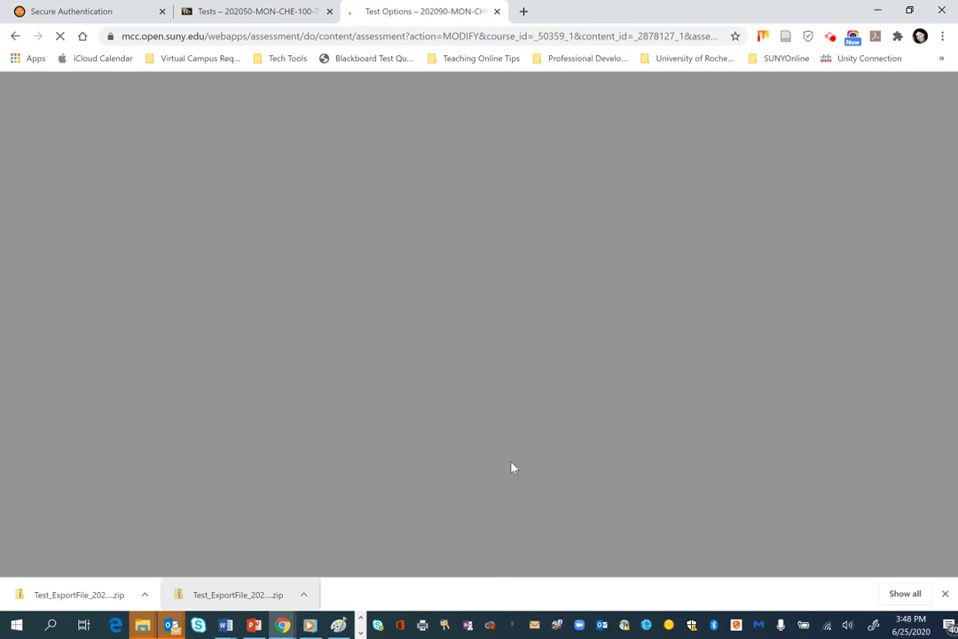
pyautogui.scroll(-4, 579, 346)
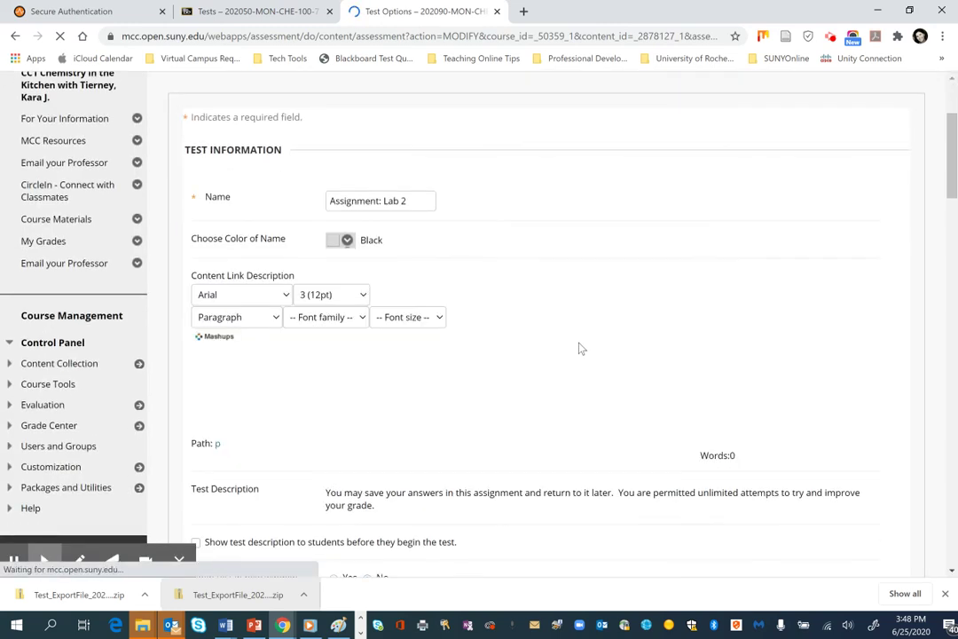
pyautogui.scroll(-4, 557, 467)
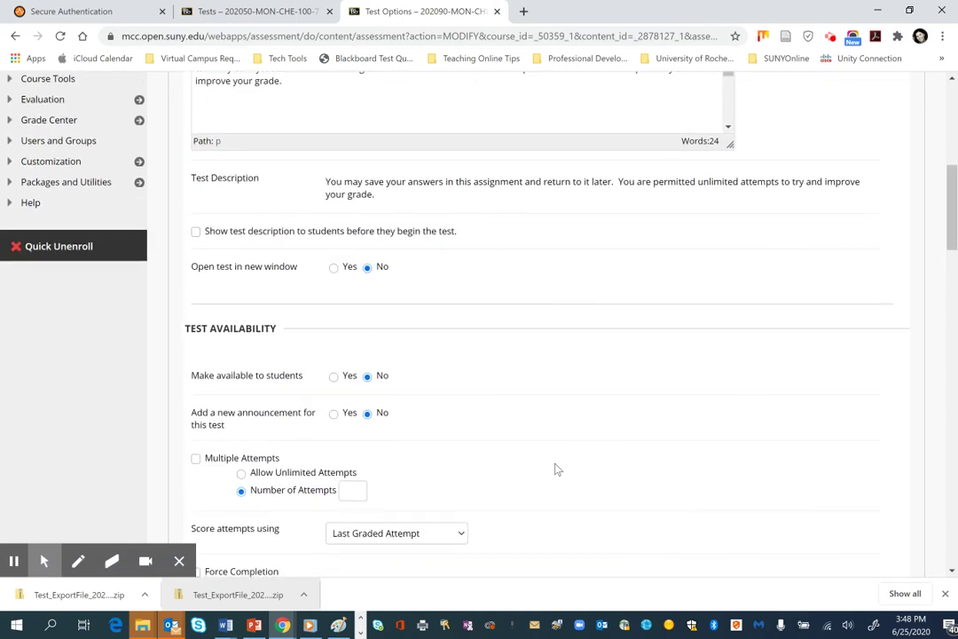
pyautogui.click(333, 375)
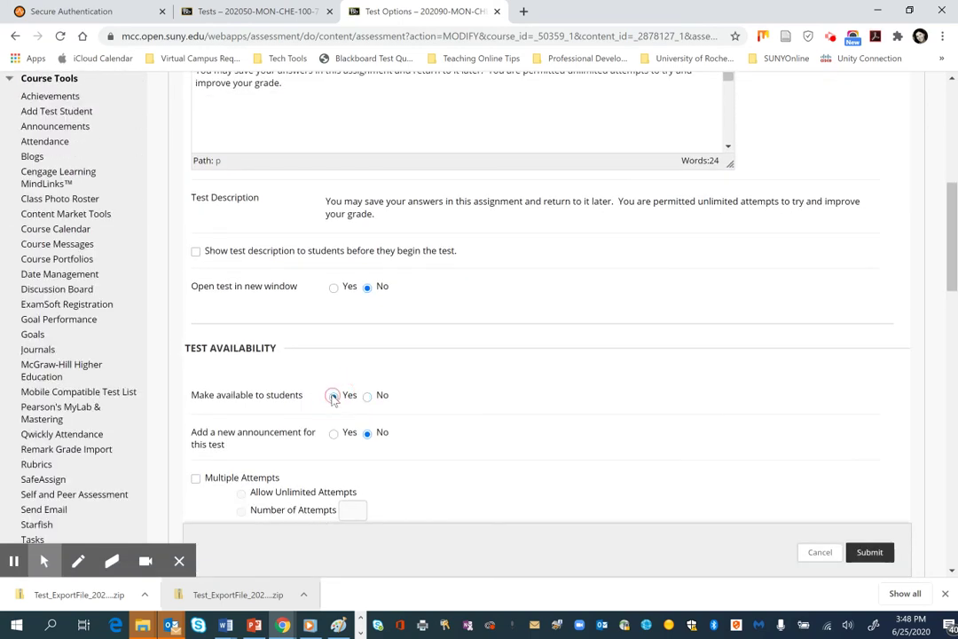
# - Allow unlimited multiple attempts for Assignment: Lab 2 and score the attempts using the Highest Grade
pyautogui.scroll(-1, 393, 443)
pyautogui.scroll(-1, 393, 445)
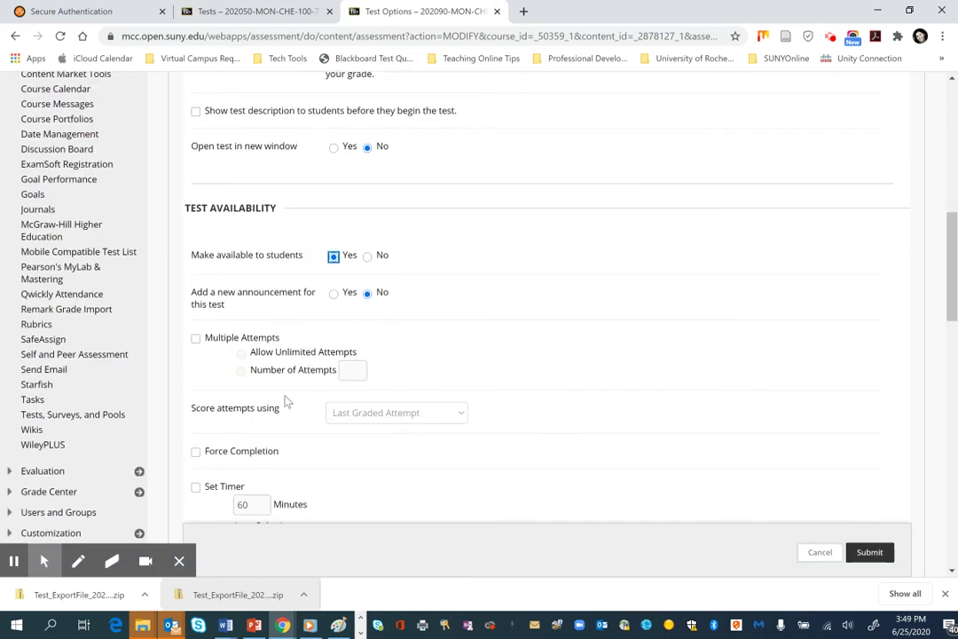
pyautogui.scroll(-1, 287, 402)
pyautogui.click(196, 304)
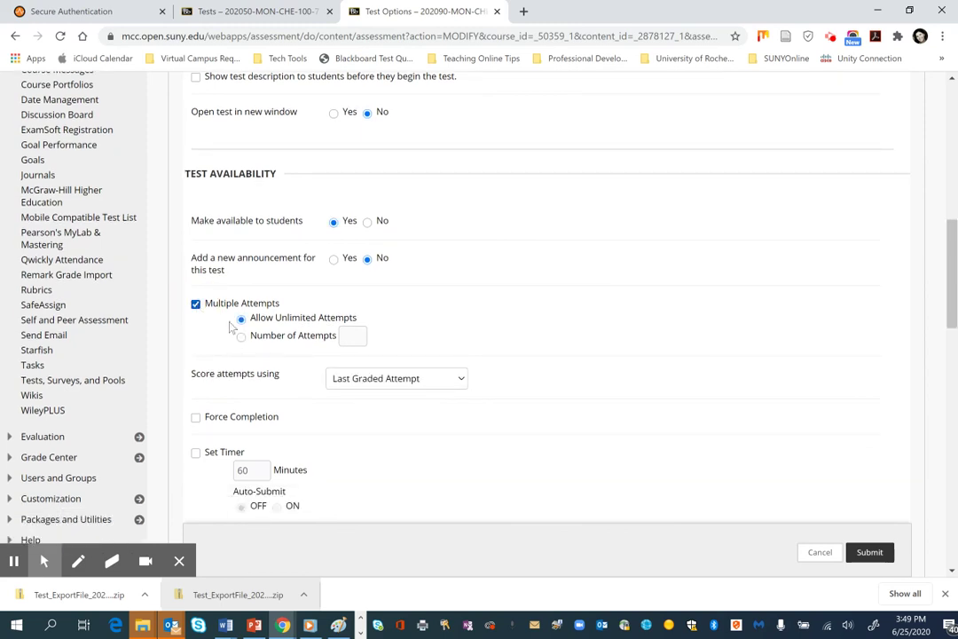
pyautogui.scroll(-4, 282, 388)
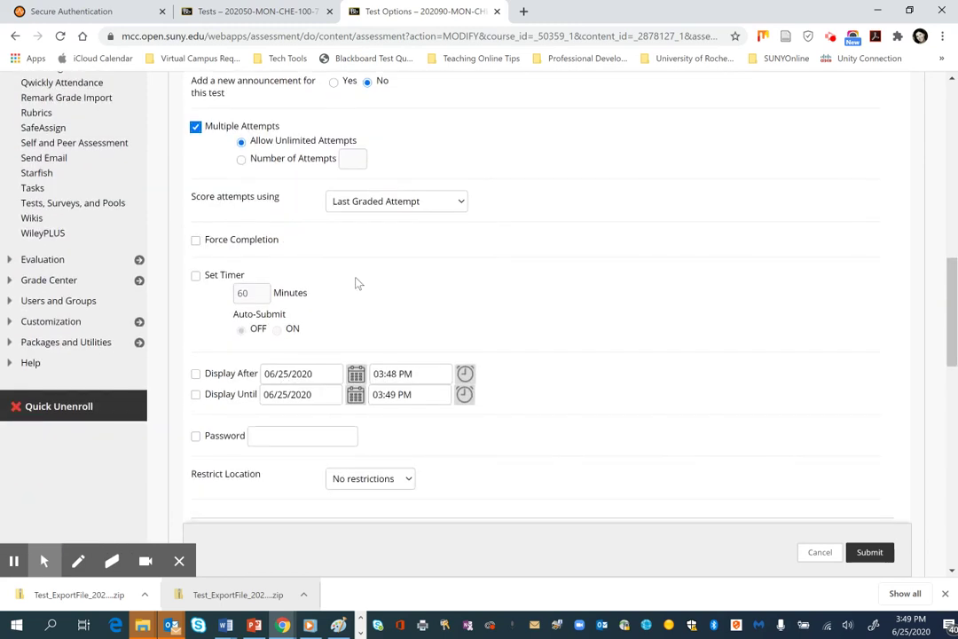
pyautogui.scroll(-1, 356, 281)
pyautogui.click(355, 151)
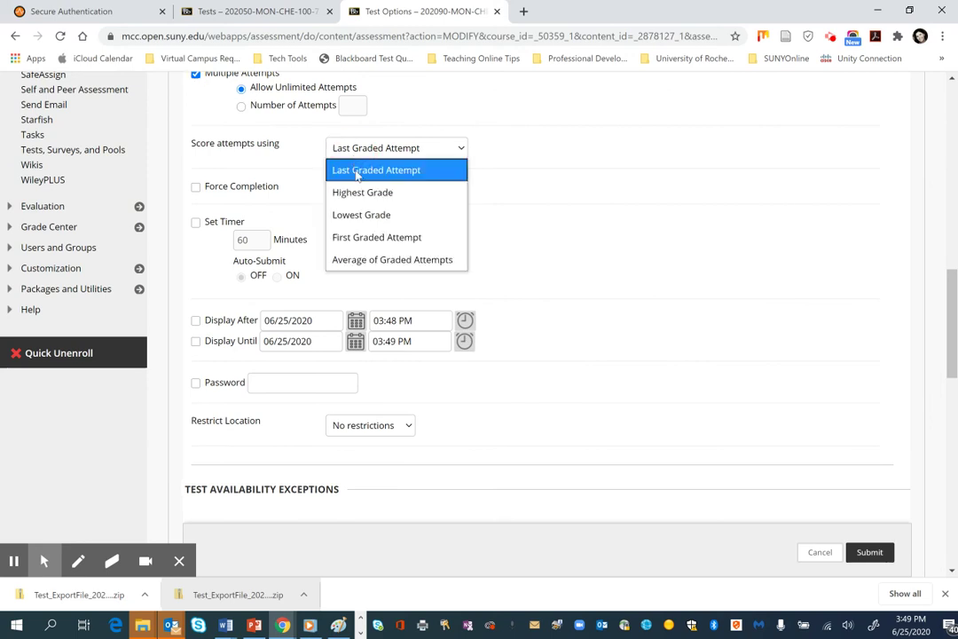
pyautogui.click(370, 195)
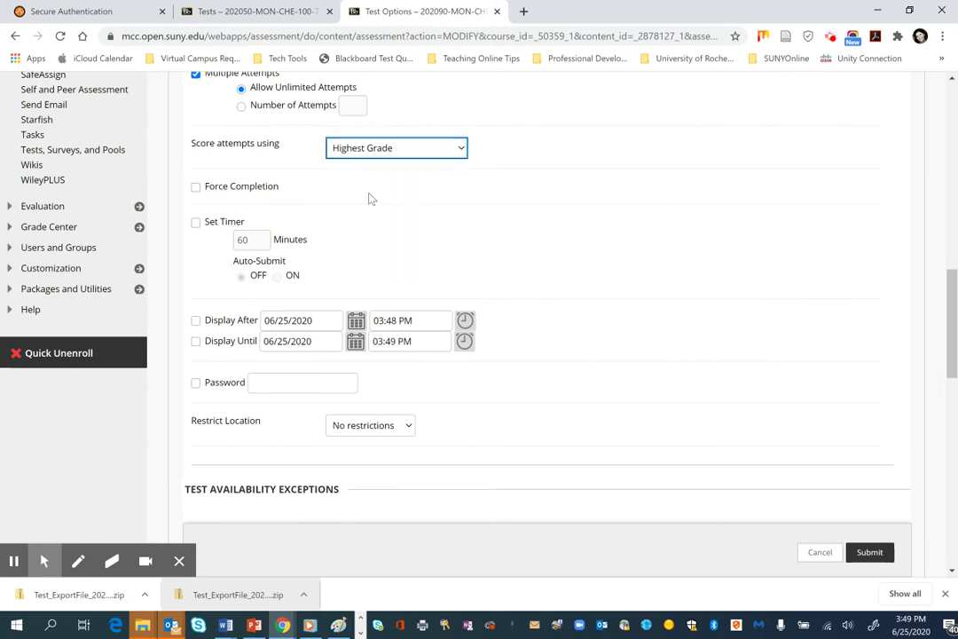
# - Submit the edited test options of Assignment: Lab 2 and return to the Lab 2: Measurement folder
pyautogui.scroll(-1, 323, 262)
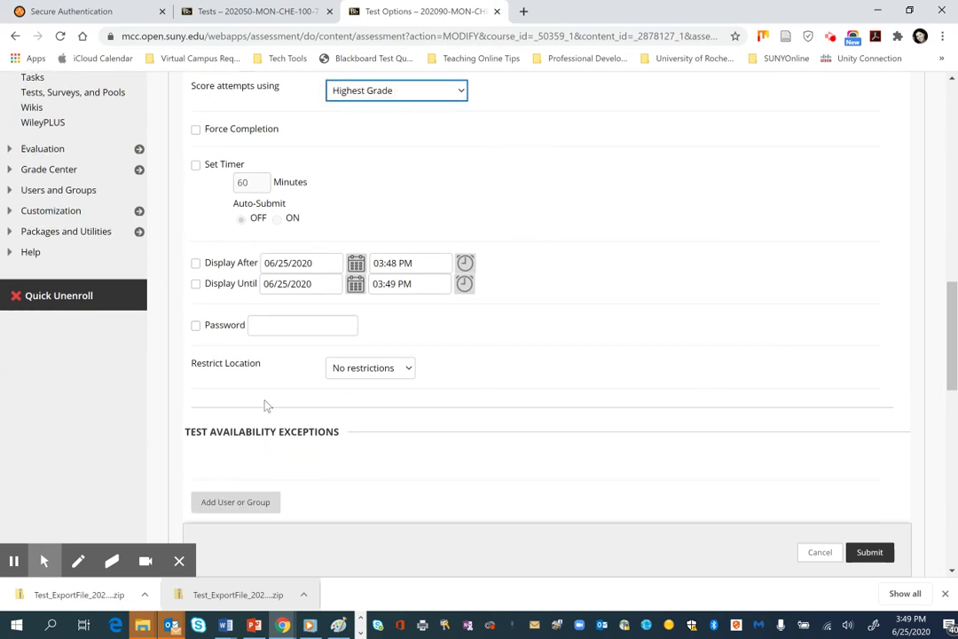
pyautogui.scroll(-14, 264, 405)
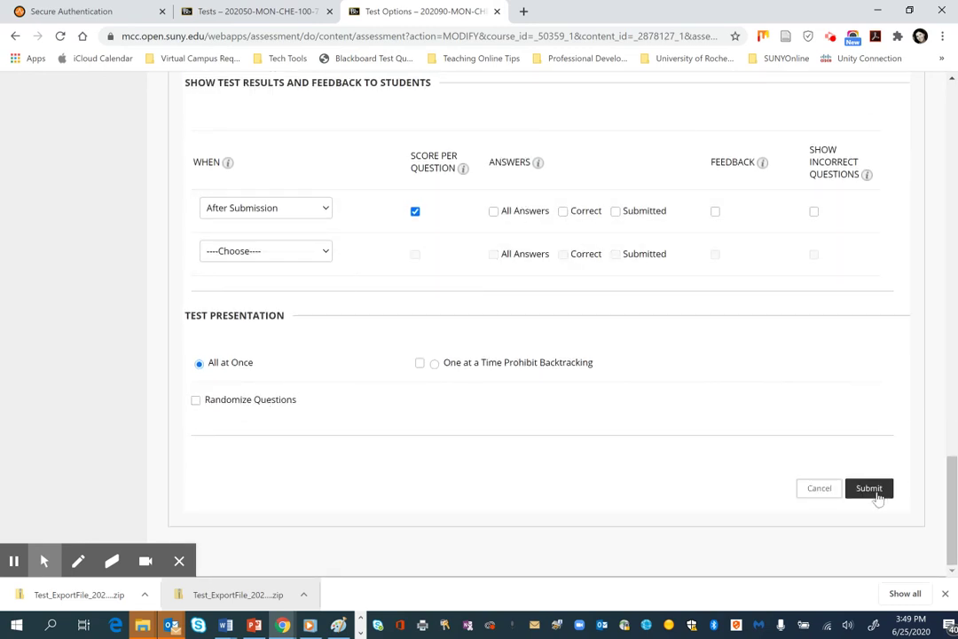
pyautogui.click(871, 490)
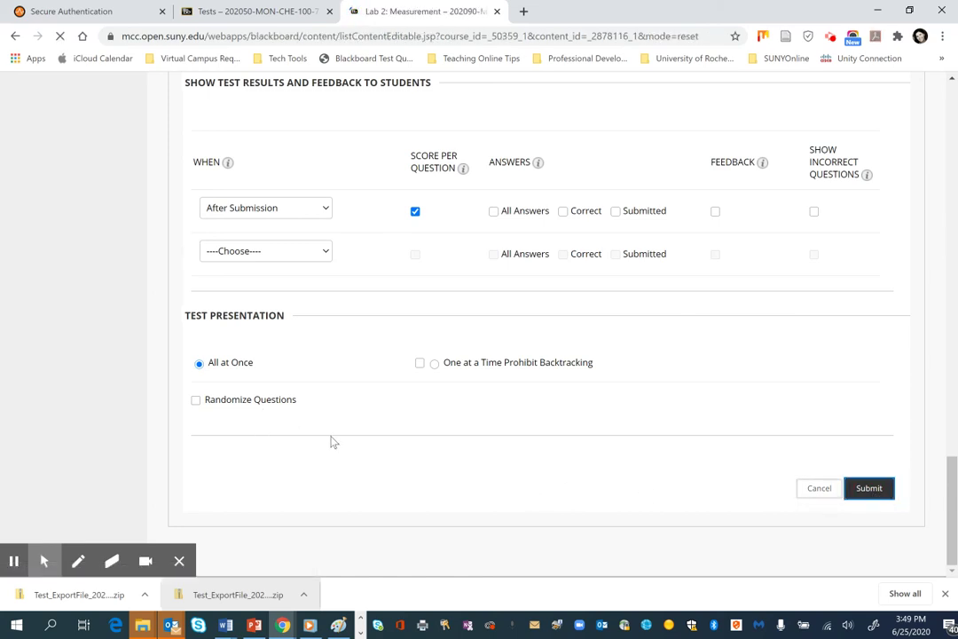
pyautogui.scroll(-3, 329, 439)
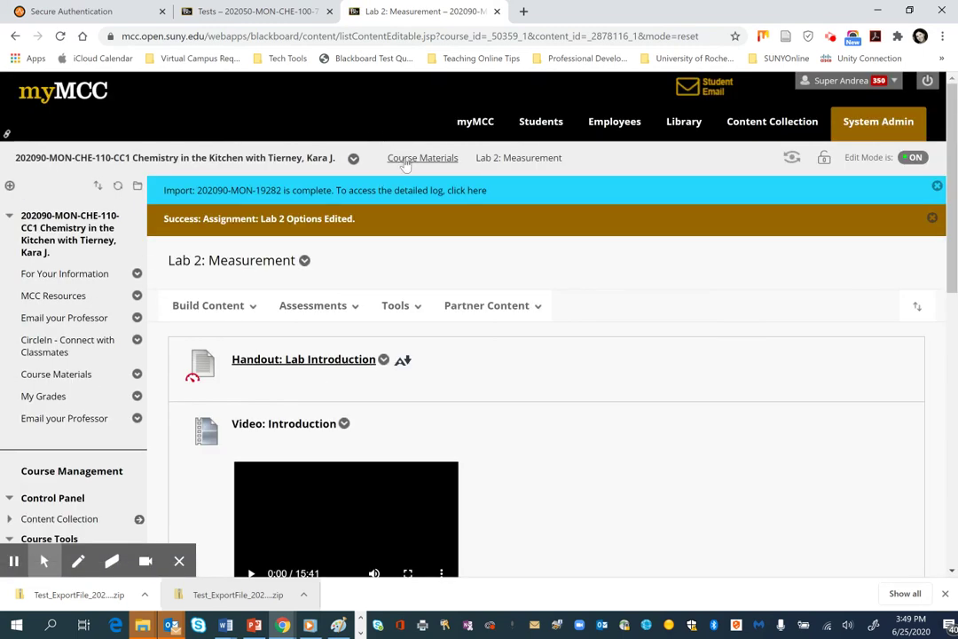
# - Return to Course Materials and open the Lab 3: Density folder
pyautogui.click(406, 159)
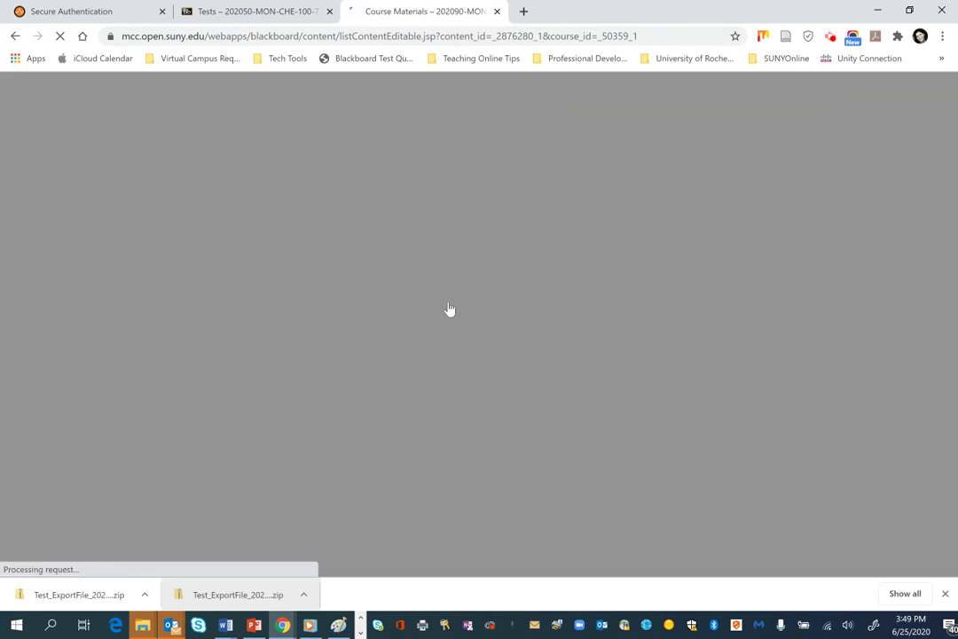
pyautogui.scroll(-5, 449, 308)
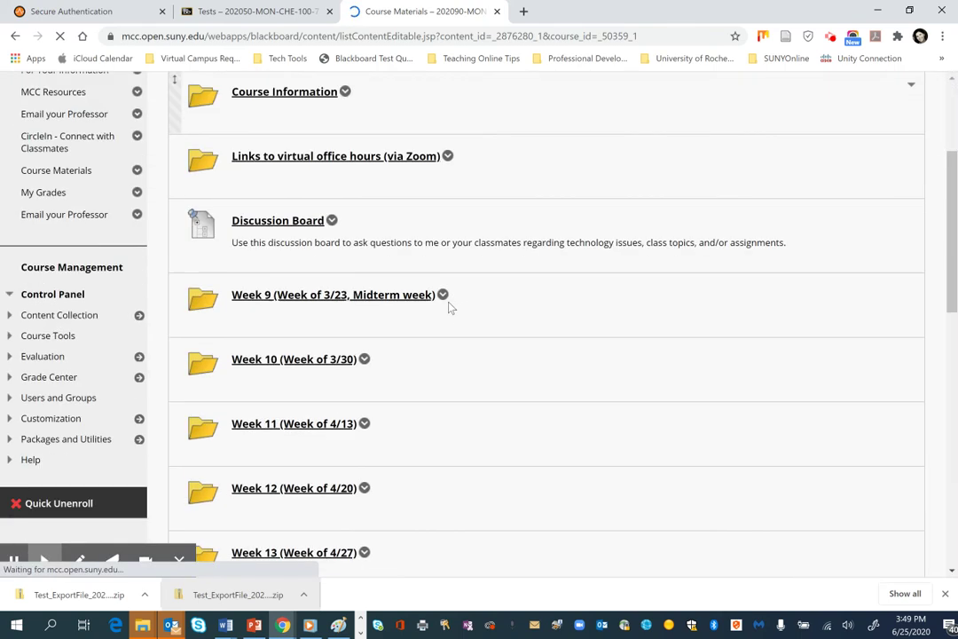
pyautogui.scroll(8, 448, 308)
pyautogui.scroll(-15, 449, 292)
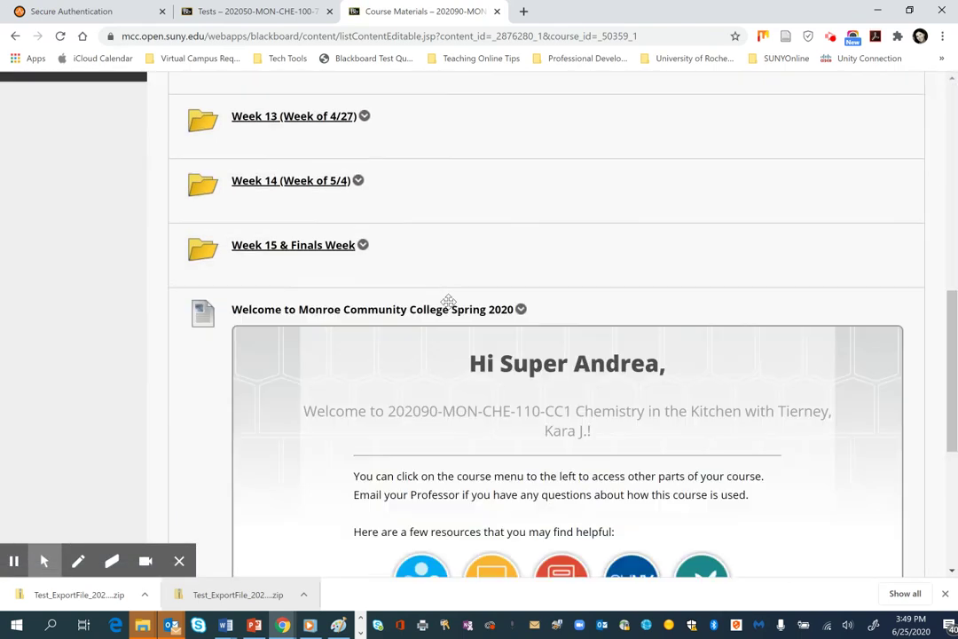
pyautogui.click(267, 513)
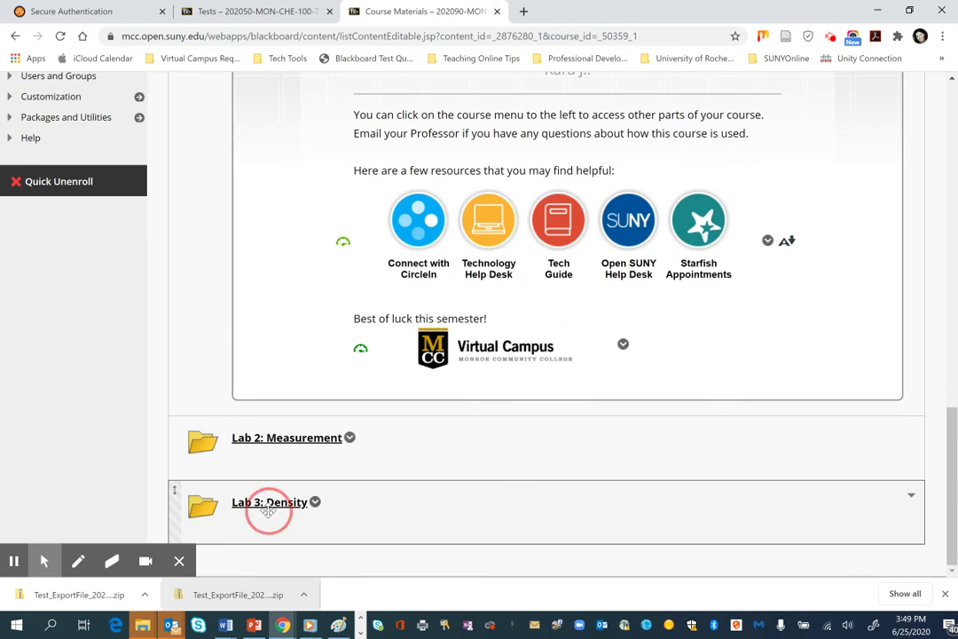
pyautogui.click(267, 511)
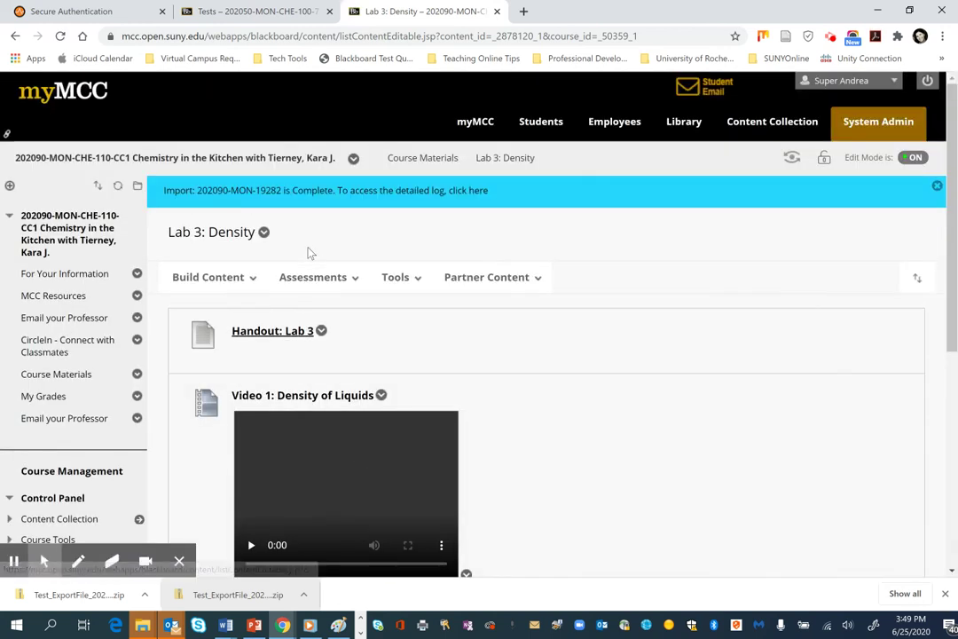
# - Add the existing test Assignment: Lab 3 to the Lab 3: Density folder
pyautogui.click(313, 279)
pyautogui.click(292, 314)
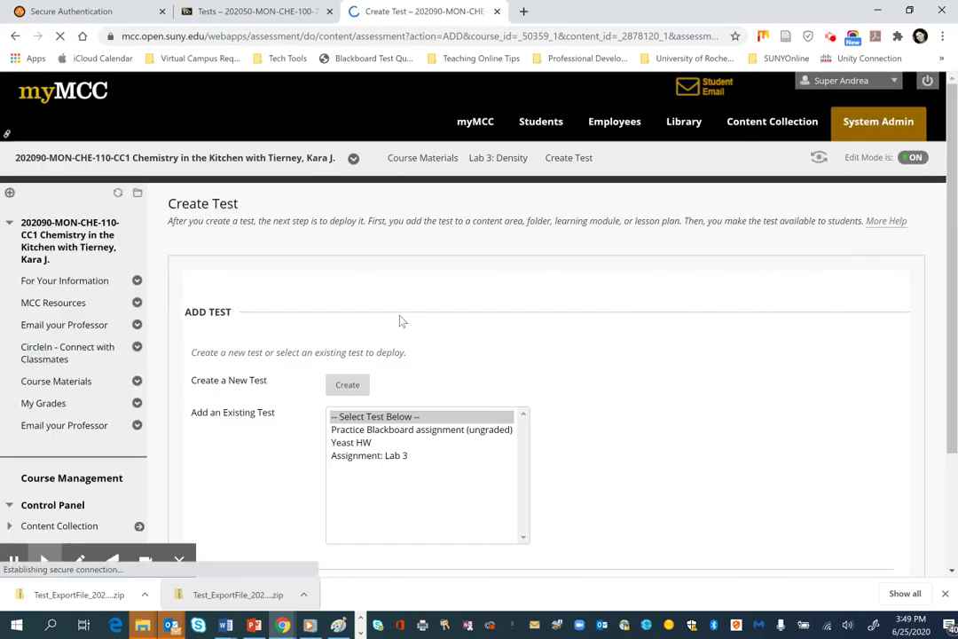
pyautogui.click(366, 451)
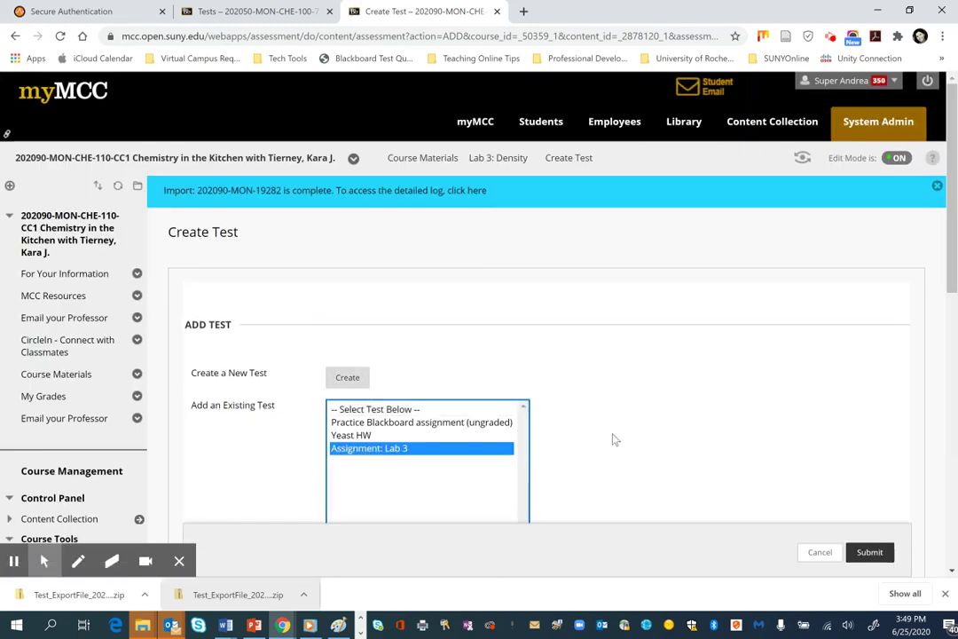
pyautogui.scroll(-2, 613, 441)
pyautogui.click(865, 493)
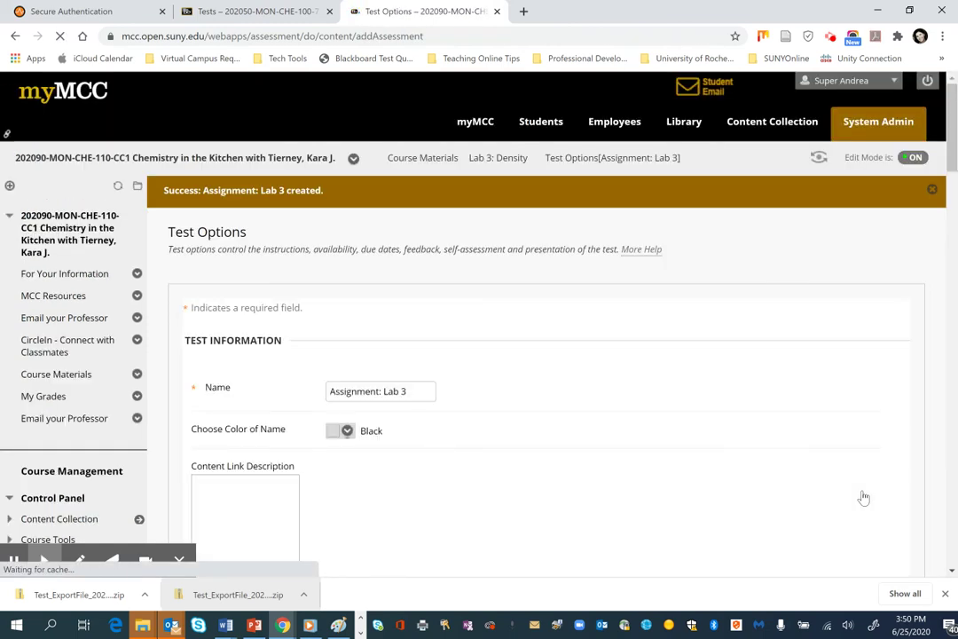
# - Make Assignment: Lab 3 available to students and allow unlimited multiple attempts
pyautogui.scroll(-4, 749, 498)
pyautogui.scroll(-3, 750, 500)
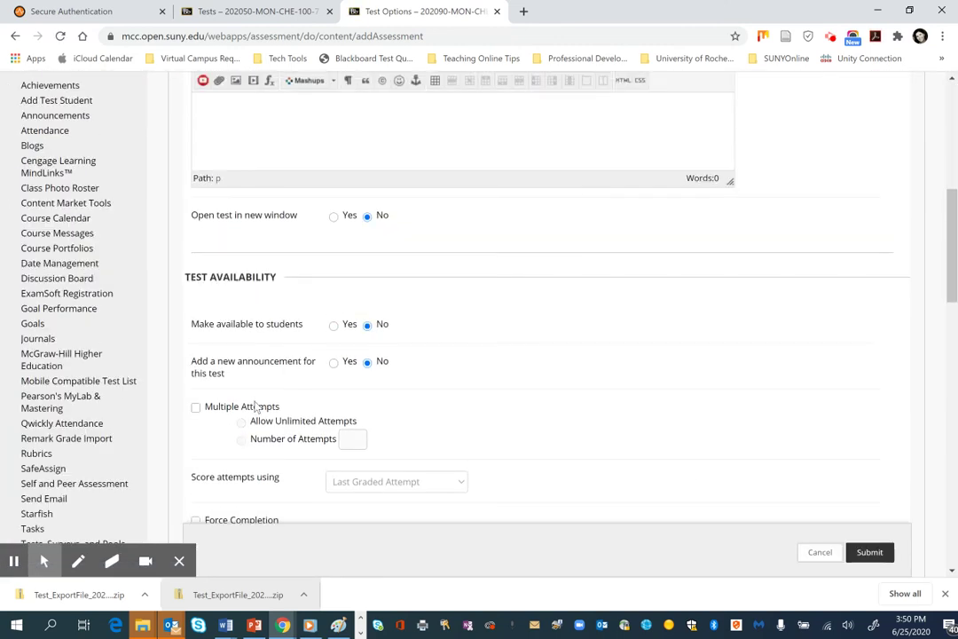
pyautogui.click(197, 409)
pyautogui.scroll(-3, 325, 462)
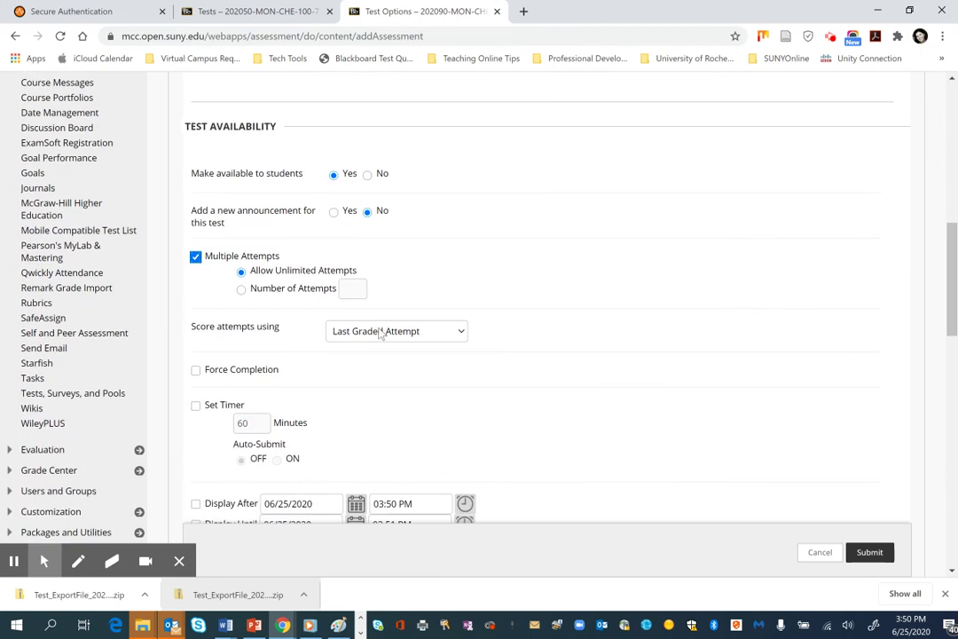
# - Score the Assignment: Lab 3 attempts using the Highest Grade and submit the test options
pyautogui.click(376, 328)
pyautogui.click(377, 374)
pyautogui.scroll(-1, 376, 373)
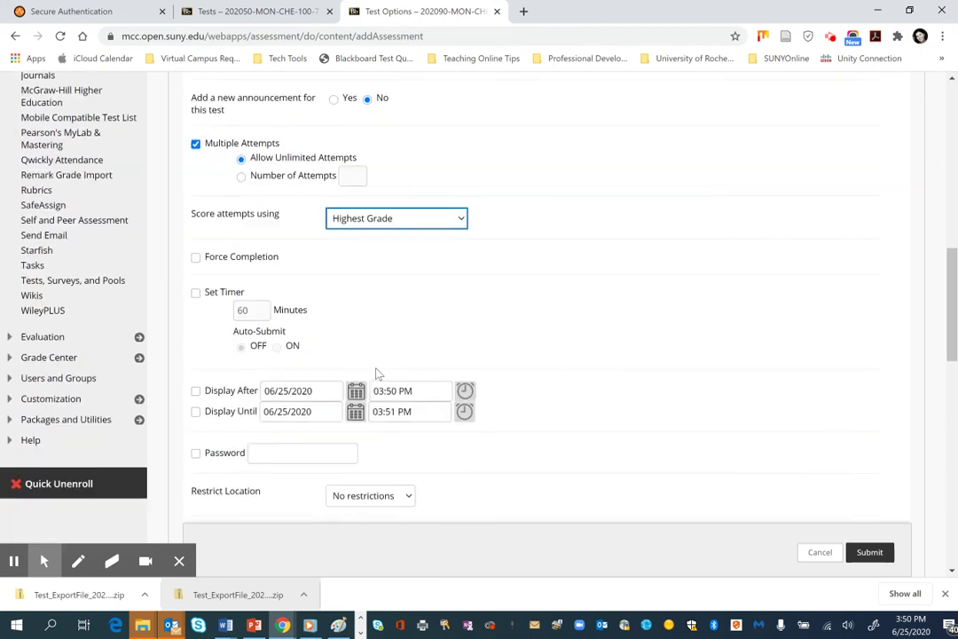
pyautogui.scroll(-10, 226, 430)
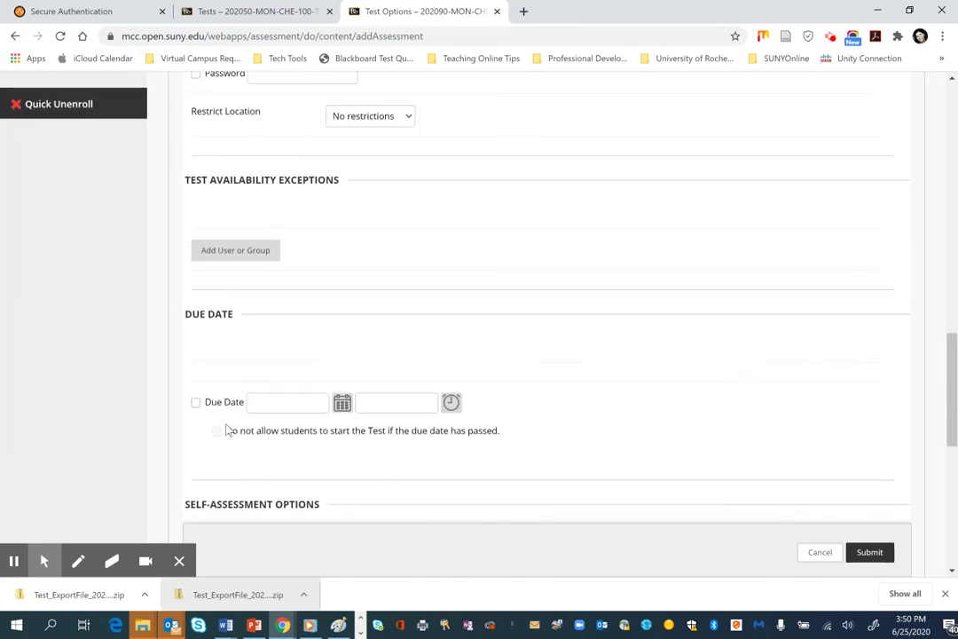
pyautogui.scroll(-1, 226, 429)
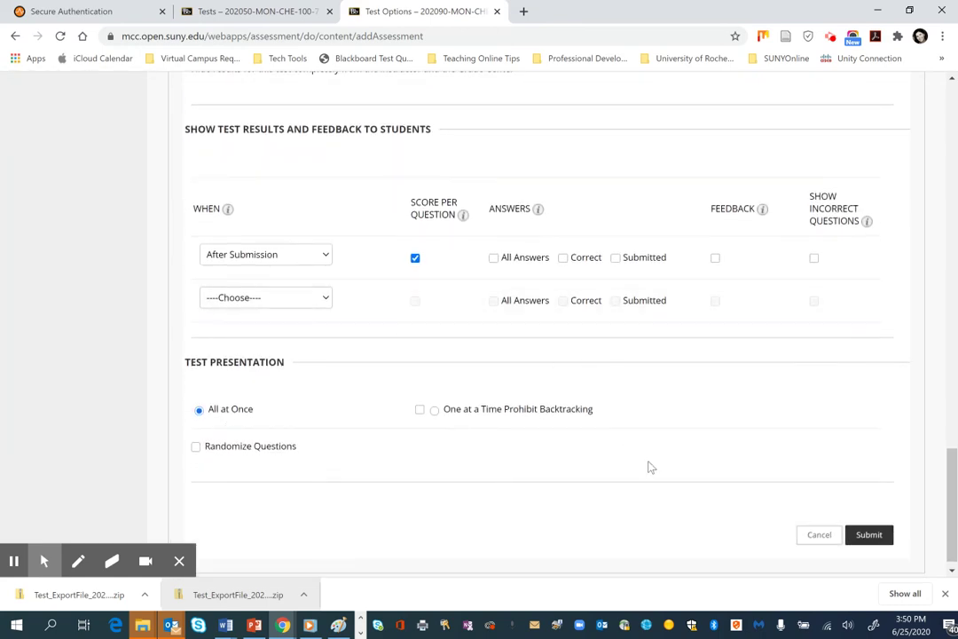
pyautogui.scroll(-1, 671, 466)
pyautogui.click(870, 520)
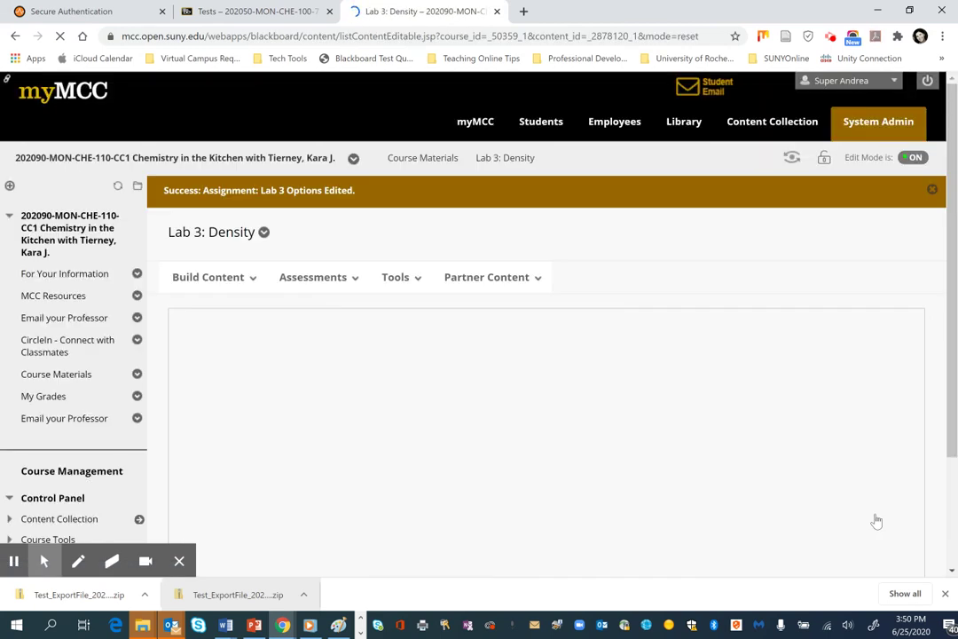
# - Dismiss the import and success notifications and check the Lab 3: Density folder's items down to Assignment: Lab 3
pyautogui.scroll(-6, 719, 542)
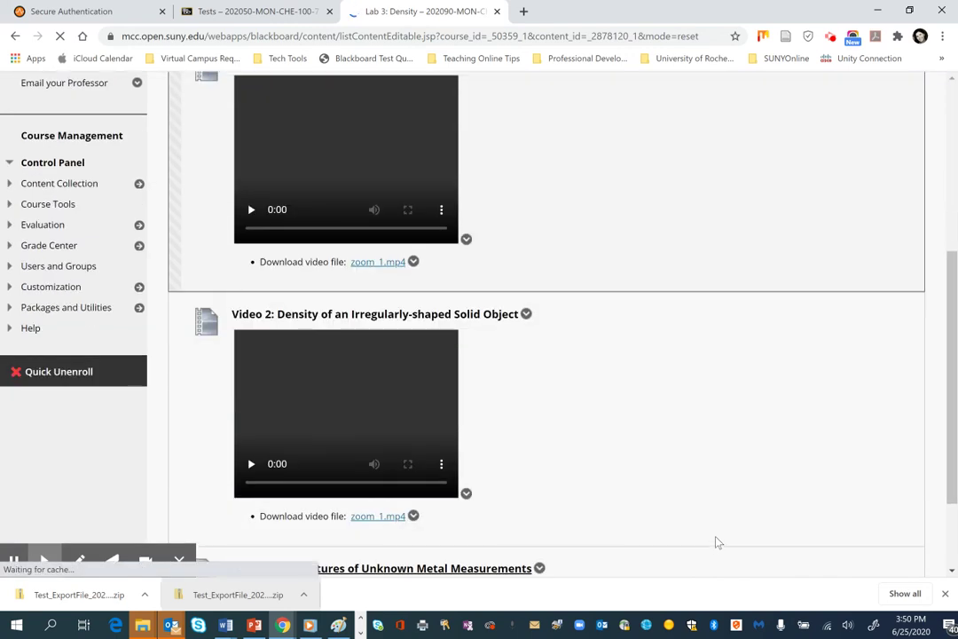
pyautogui.scroll(10, 716, 536)
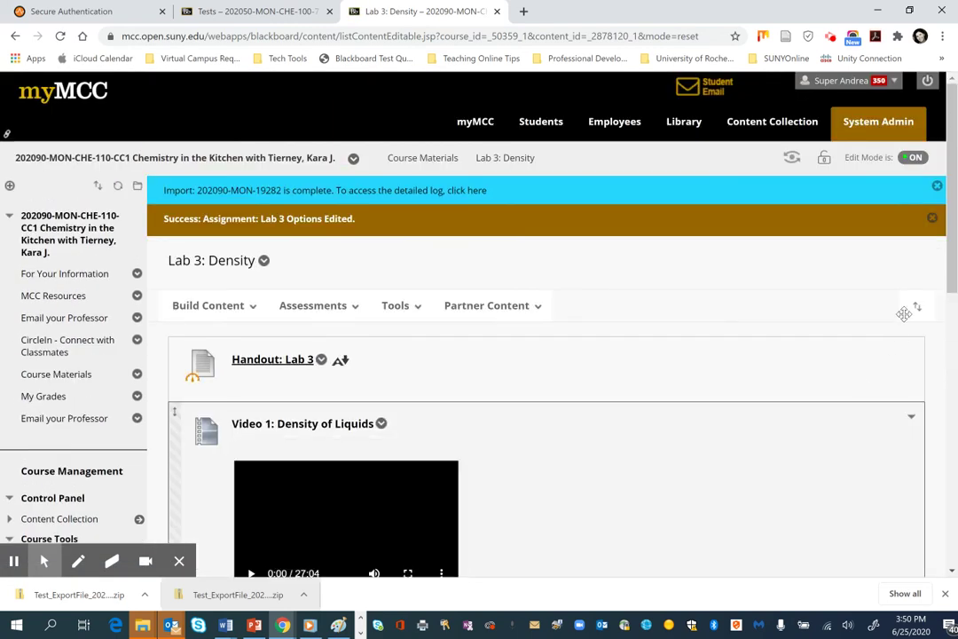
pyautogui.click(936, 186)
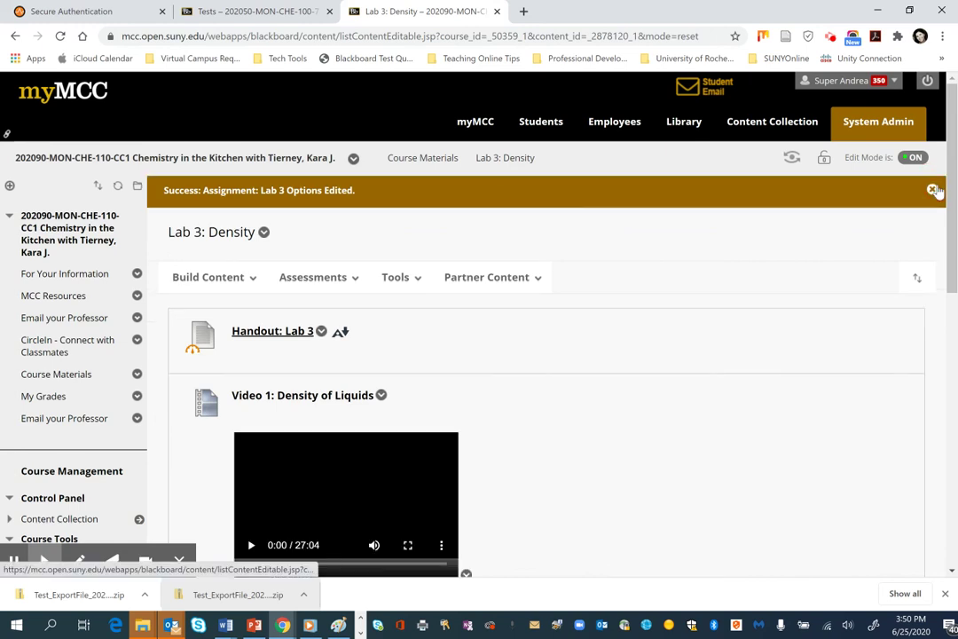
pyautogui.click(934, 190)
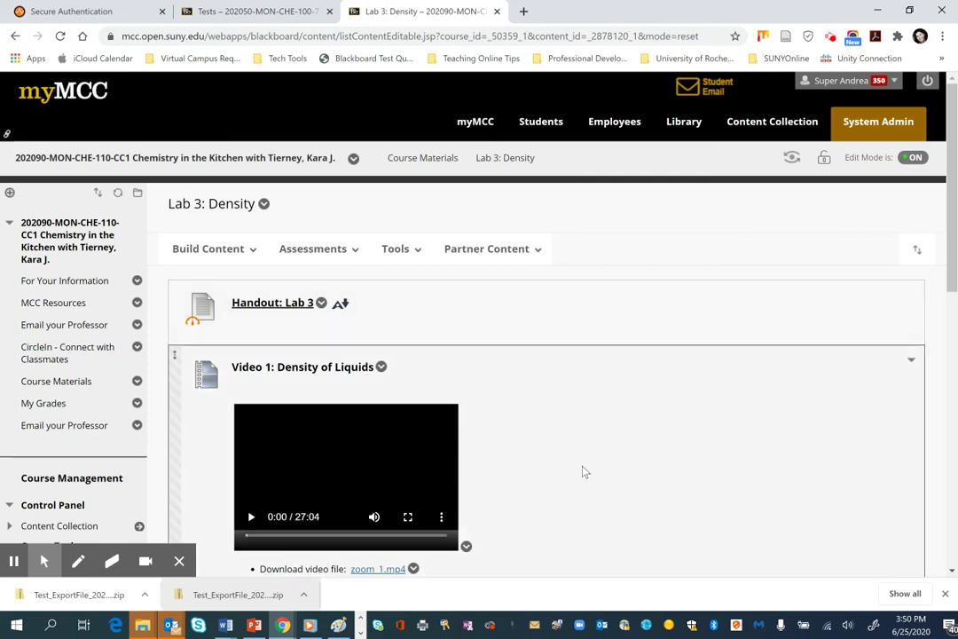
pyautogui.scroll(-8, 584, 472)
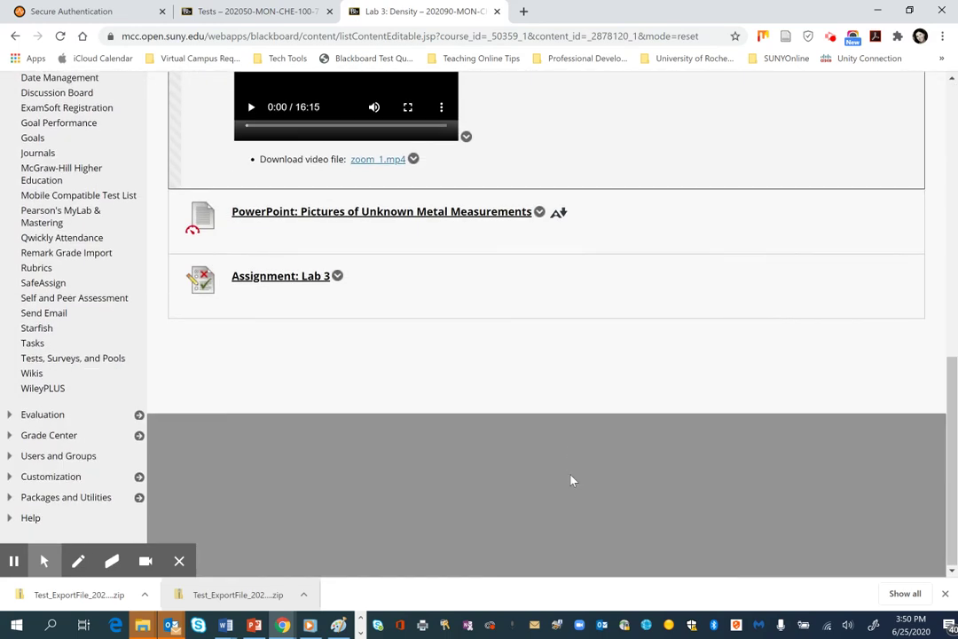
# - Open the Full Grade Center and check the last columns for Assignment: Lab 2 and Assignment: Lab 3
pyautogui.click(43, 437)
pyautogui.click(61, 469)
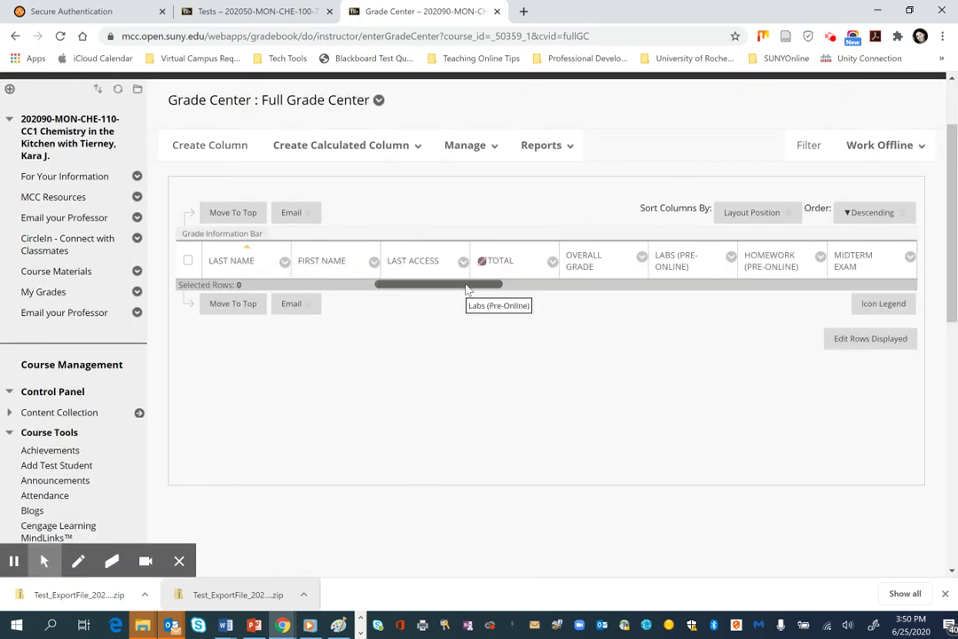
pyautogui.moveTo(466, 284); pyautogui.dragTo(915, 304)
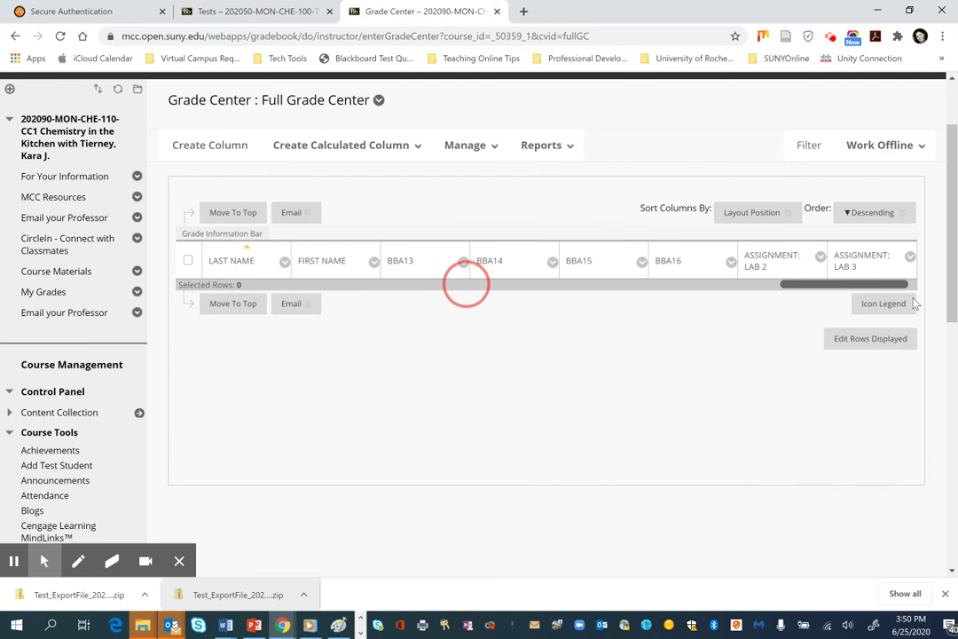
pyautogui.moveTo(843, 257)
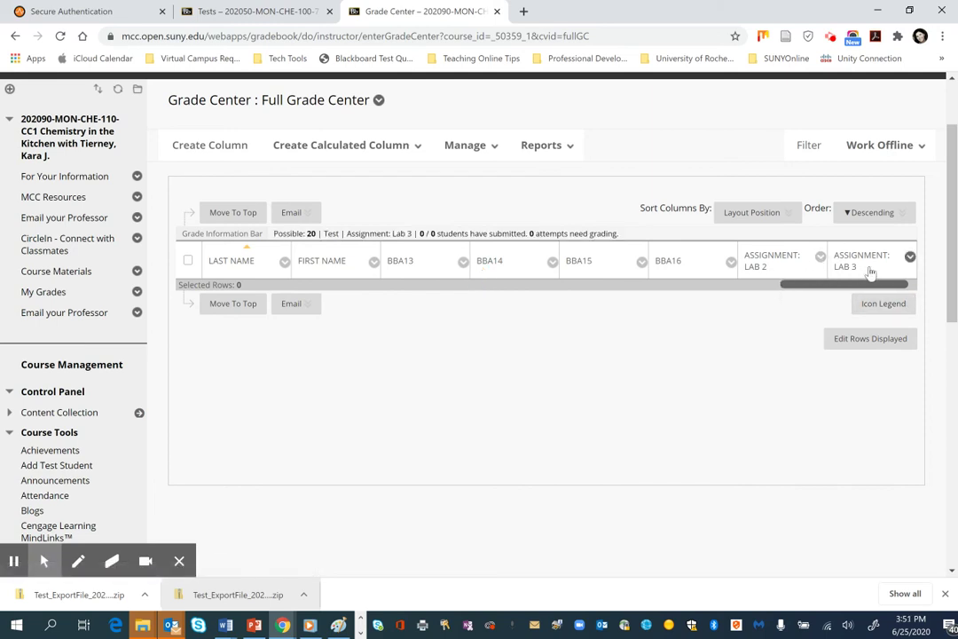